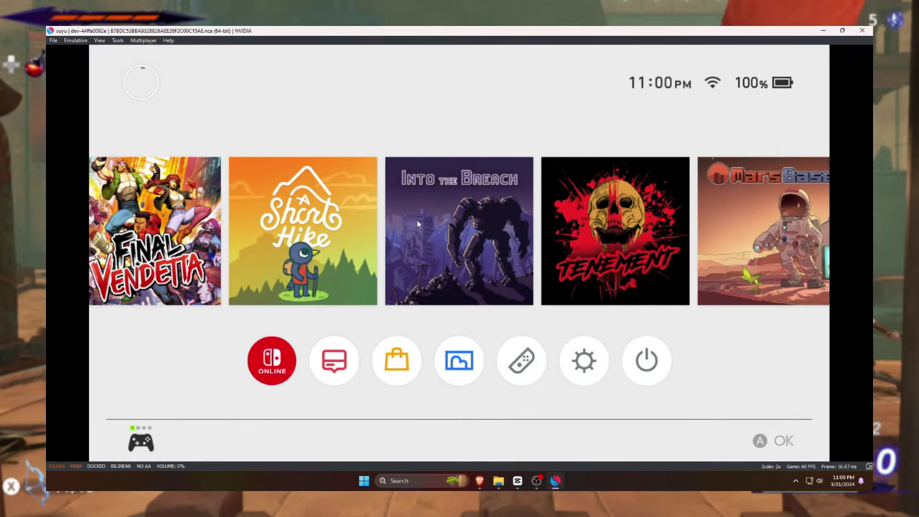
Scroll the suyu home-screen game row three tiles to the right
key("Right")
key("Right")
key("Right")
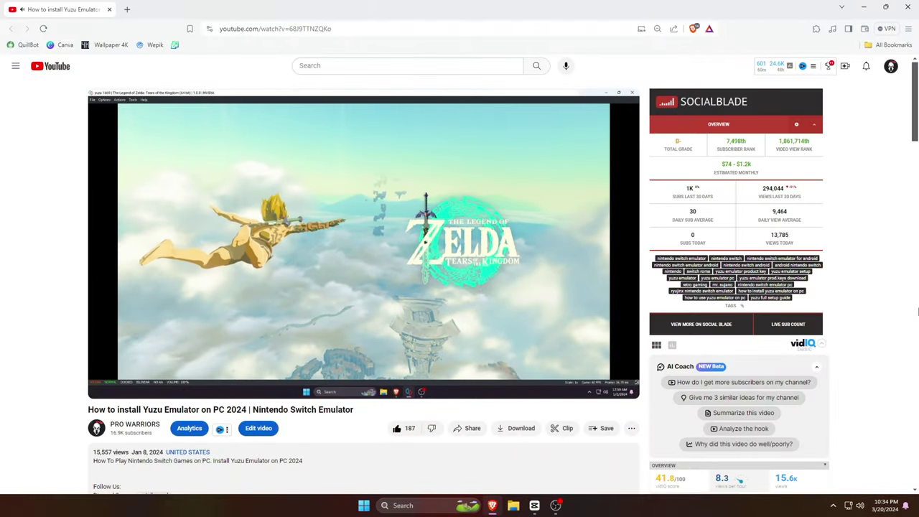
Follow the Discord link in the video description, then go to suyu-emu.com in a new tab
scroll(918, 311, "down", 3)
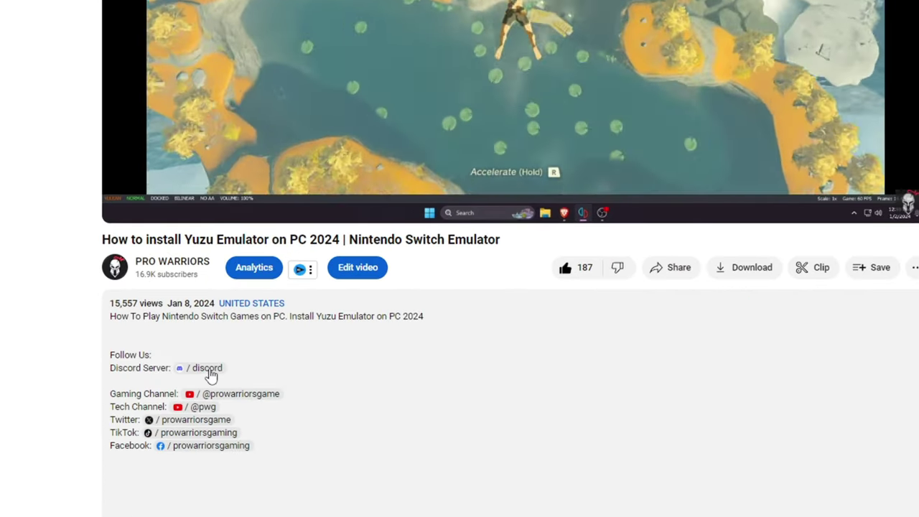
left_click(209, 369)
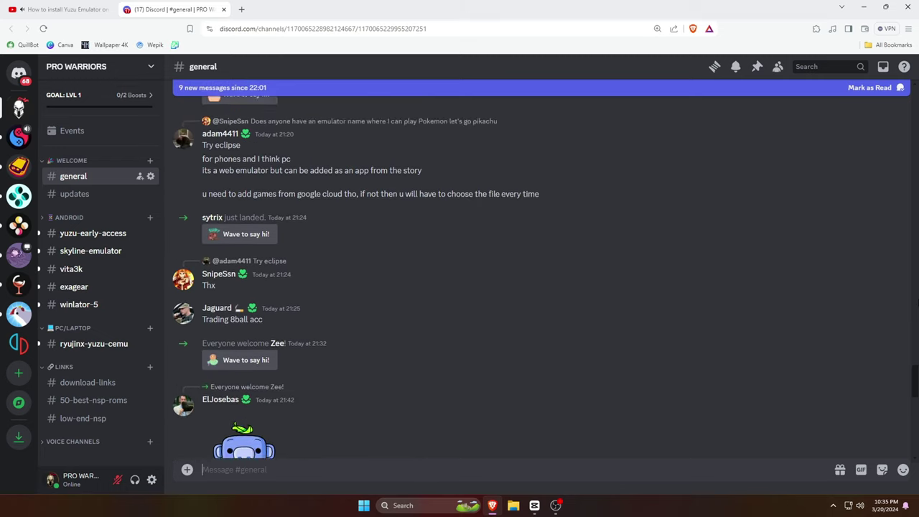
scroll(538, 273, "up", 10)
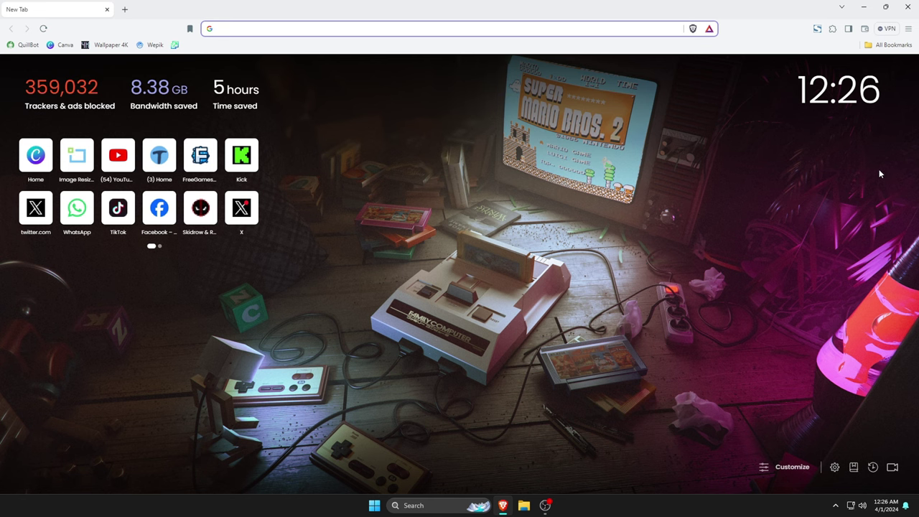
type("suyu")
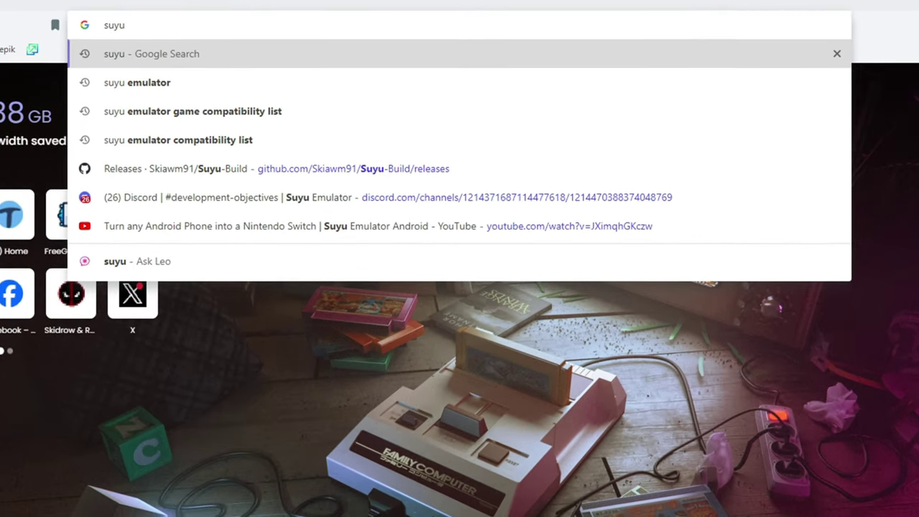
type("-emu")
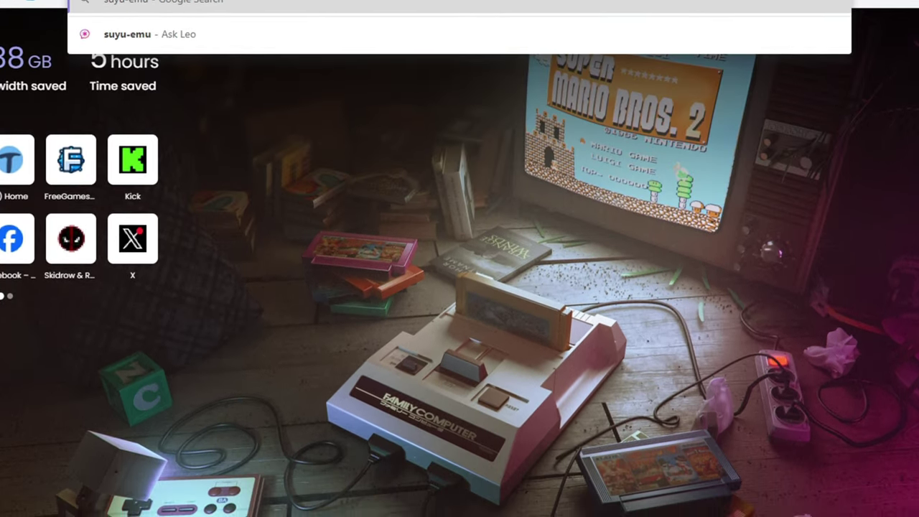
type(".com")
key("Return")
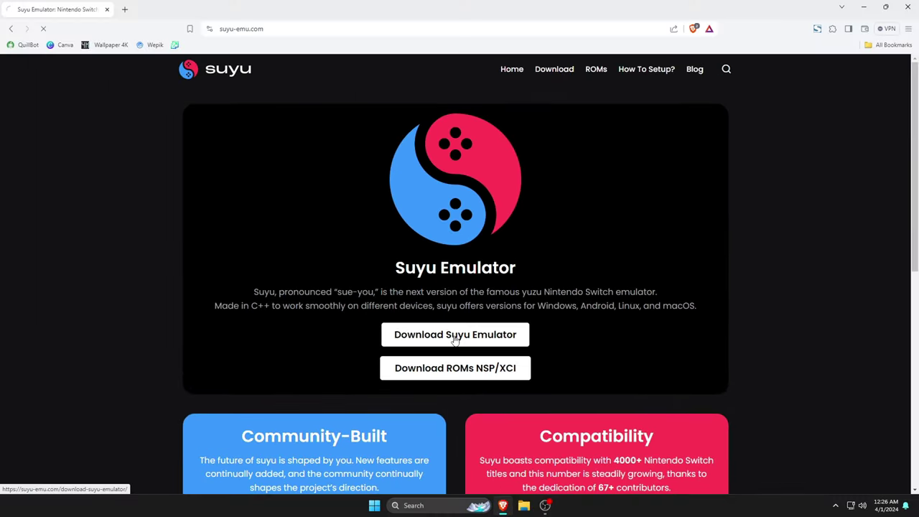
Download the suyu Windows archive from the download page through the IDM dialog
left_click(445, 296)
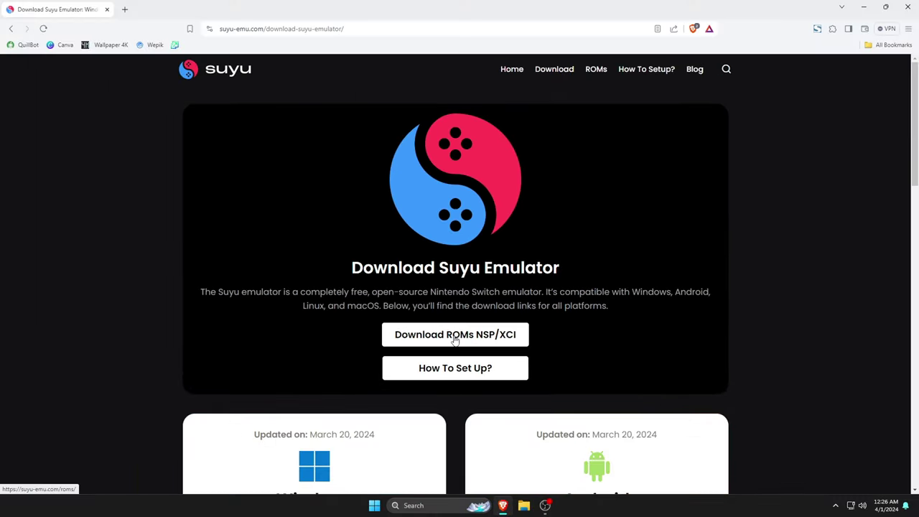
scroll(455, 340, "down", 5)
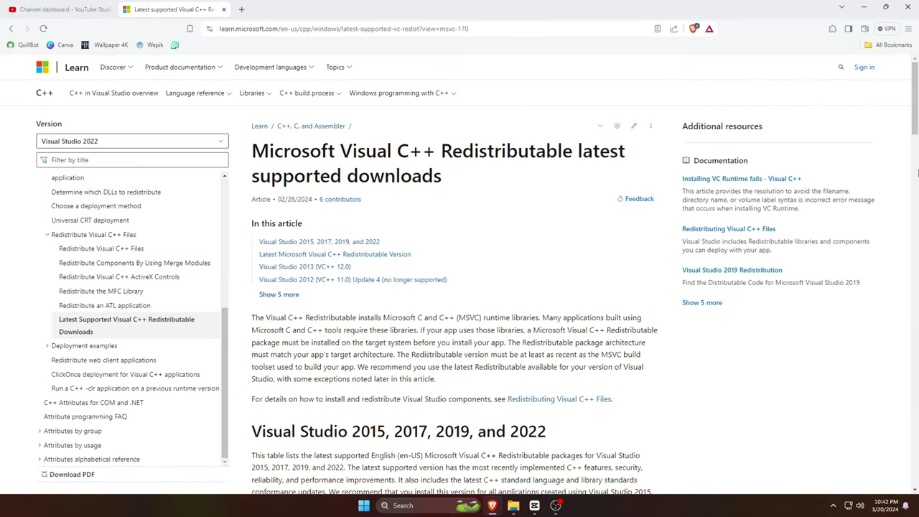
left_click_drag(916, 126, 916, 173)
scroll(916, 171, "down", 7)
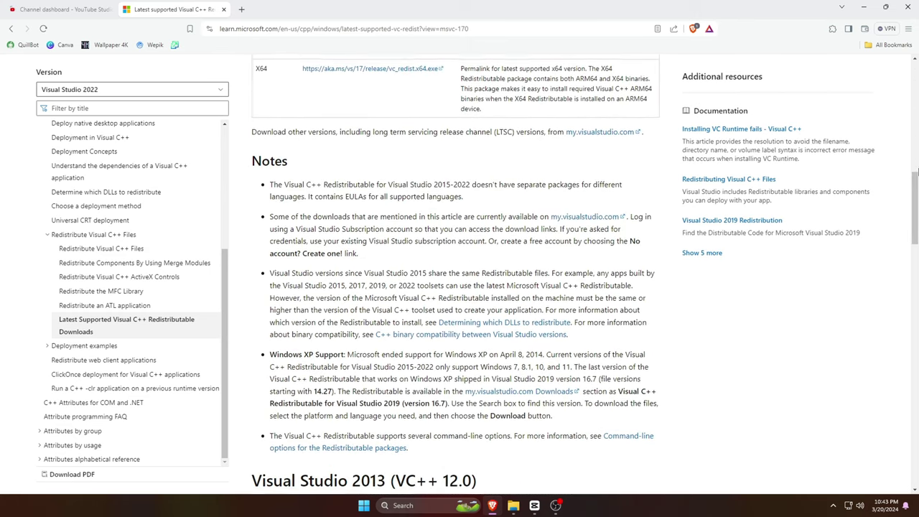
scroll(918, 171, "down", 4)
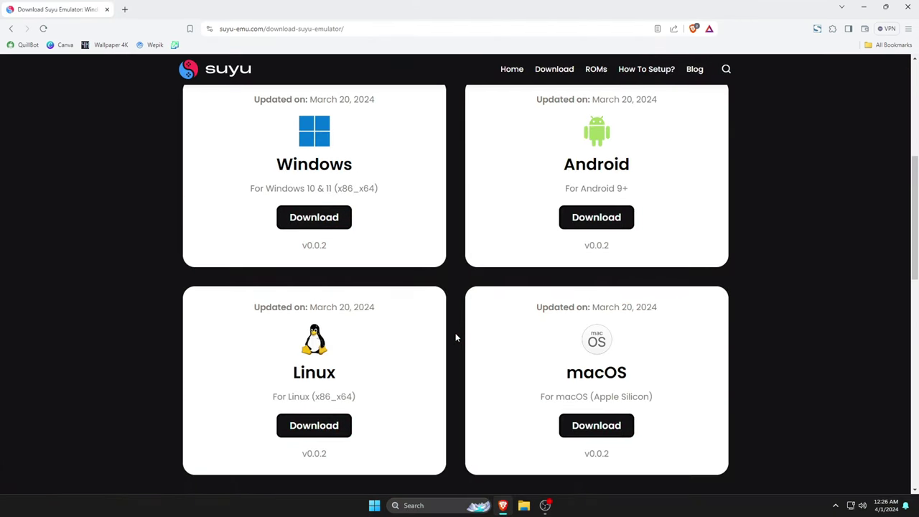
left_click(316, 226)
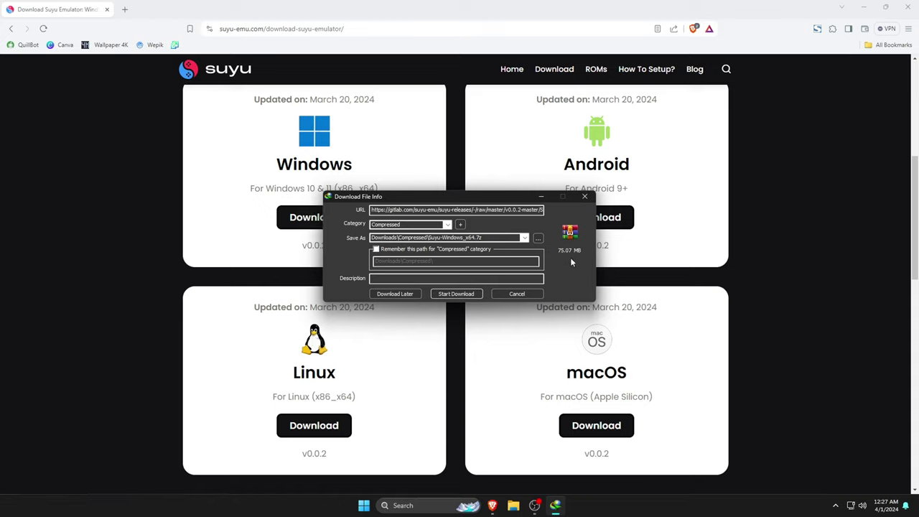
left_click(445, 294)
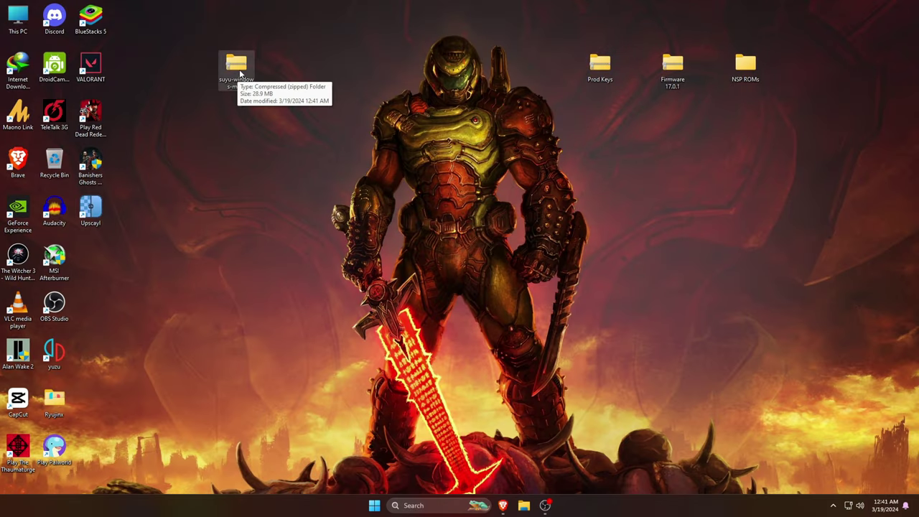
Extract the suyu zip into a suyu-windows-msvc folder on the desktop
right_click(240, 71)
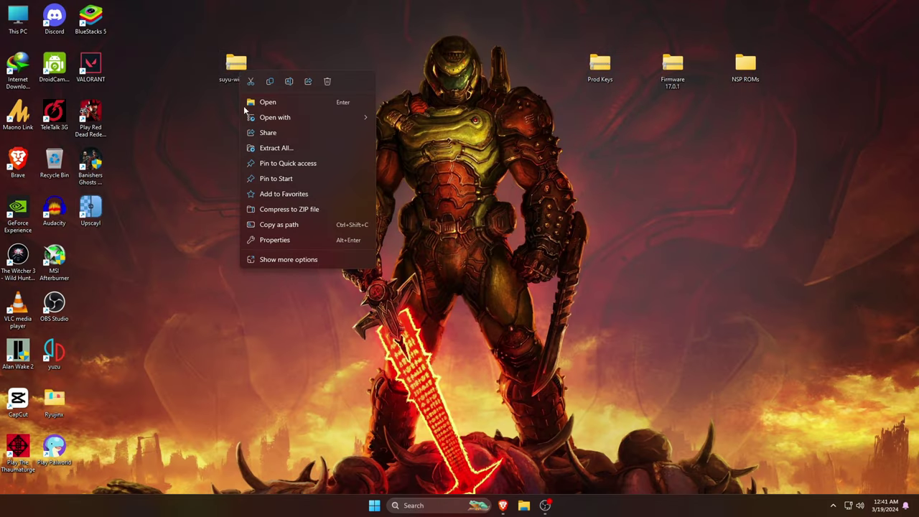
left_click(301, 260)
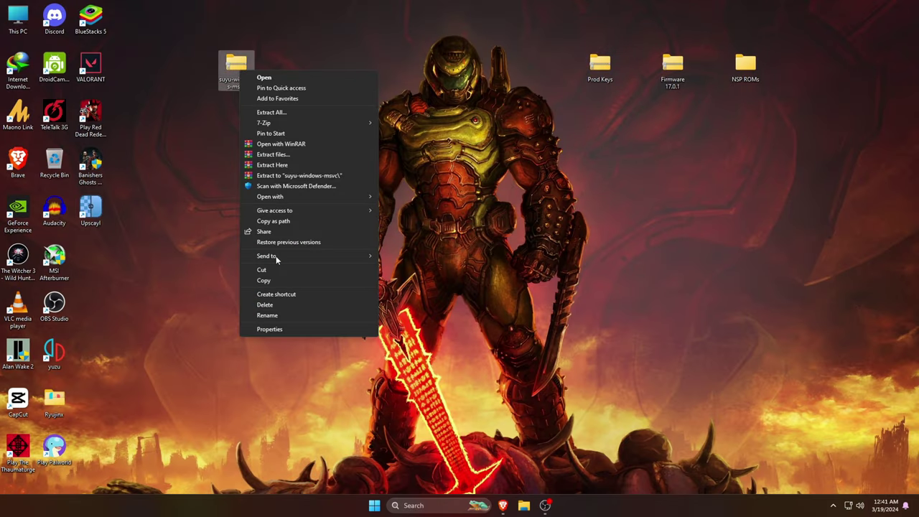
left_click(285, 156)
left_click(487, 359)
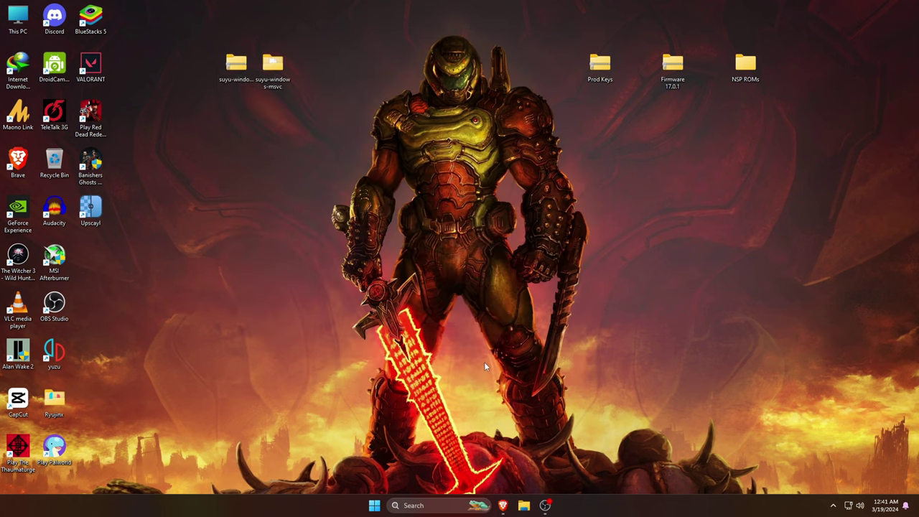
Delete the original suyu zip archive from the desktop
right_click(240, 72)
left_click(325, 81)
right_click(275, 65)
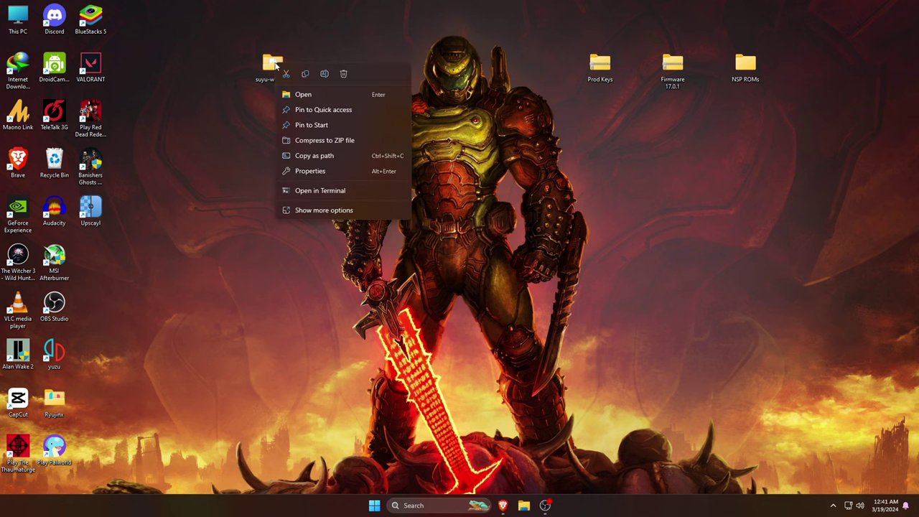
Run suyu.exe from the suyu-windows-msvc folder after briefly checking the NSP ROMs folder
left_click(305, 95)
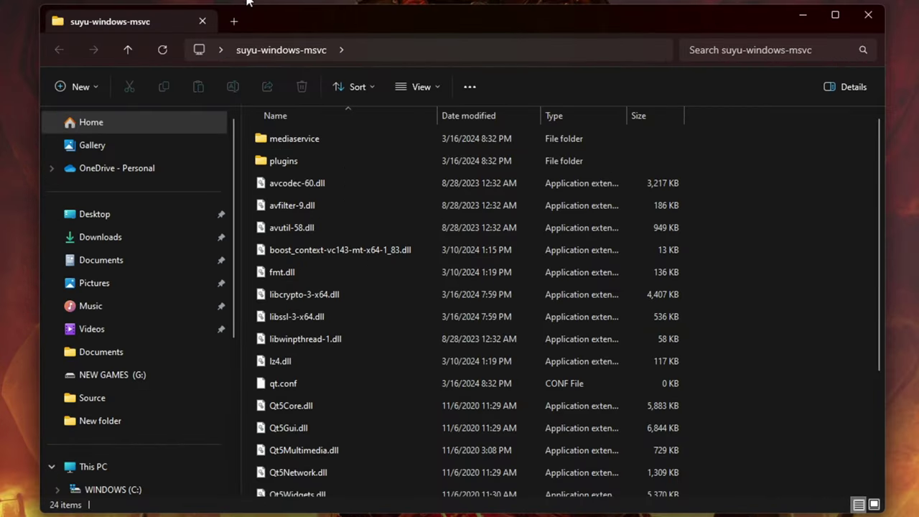
scroll(280, 316, "down", 2)
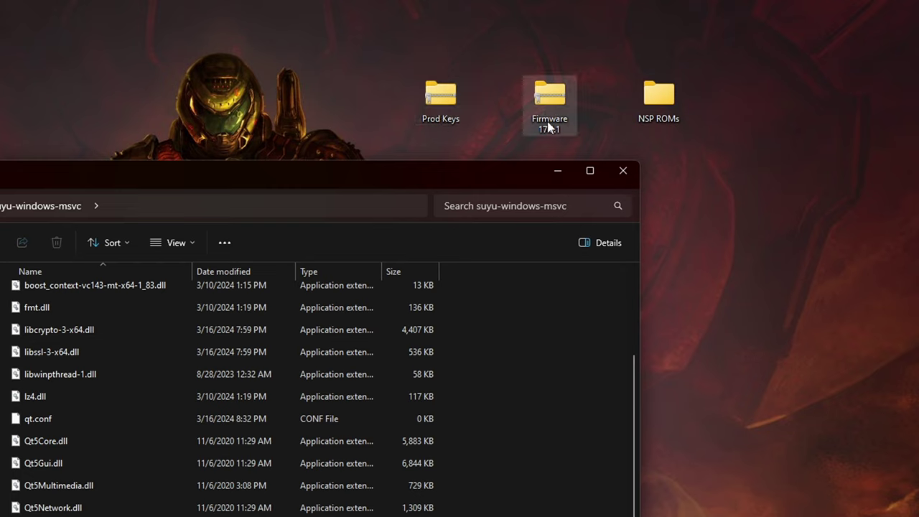
double_click(658, 101)
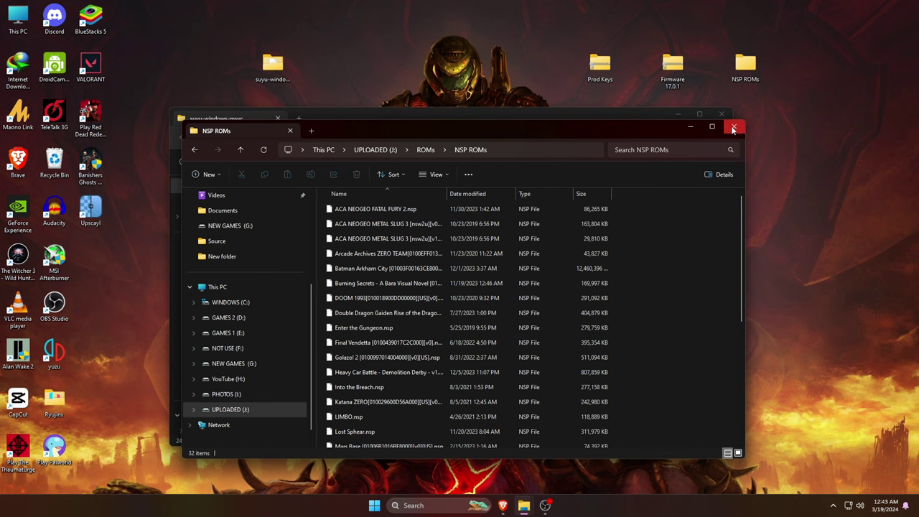
left_click(732, 128)
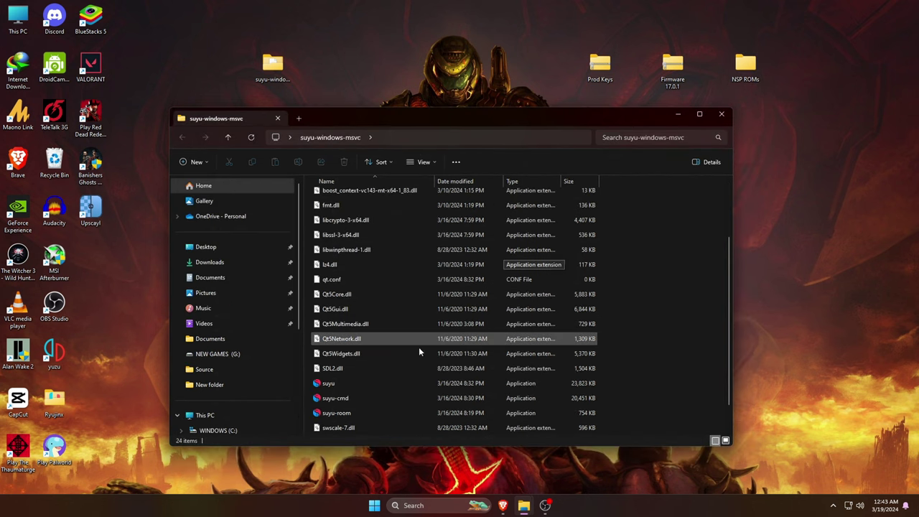
double_click(357, 384)
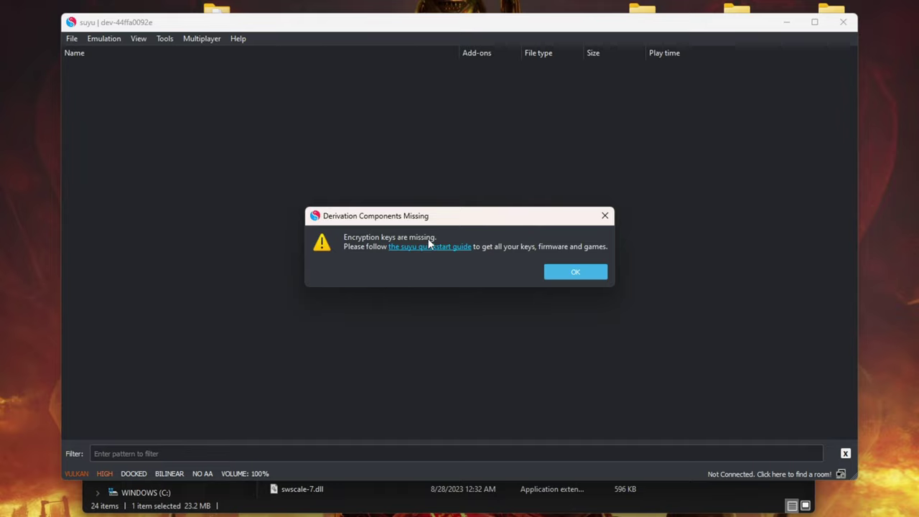
Dismiss the Derivation Components Missing warning, minimize File Explorer and move suyu's window lower
left_click(581, 273)
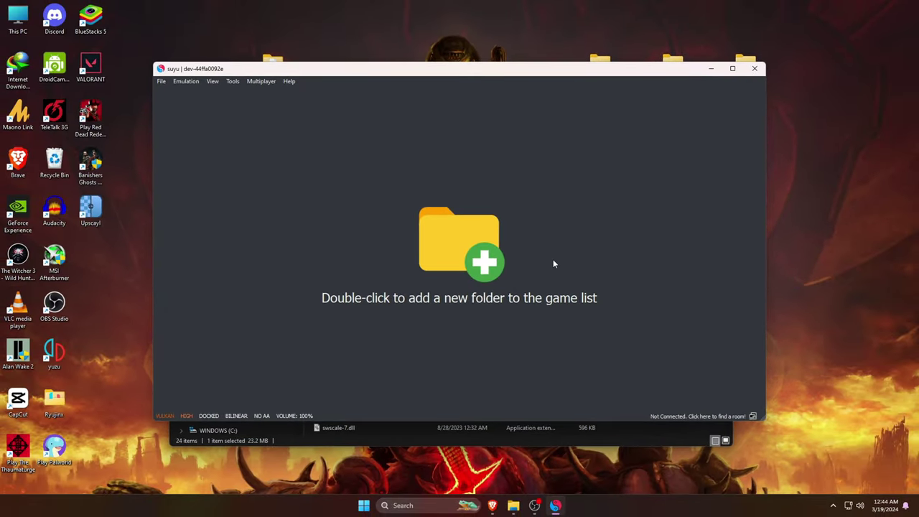
left_click(621, 440)
left_click(677, 114)
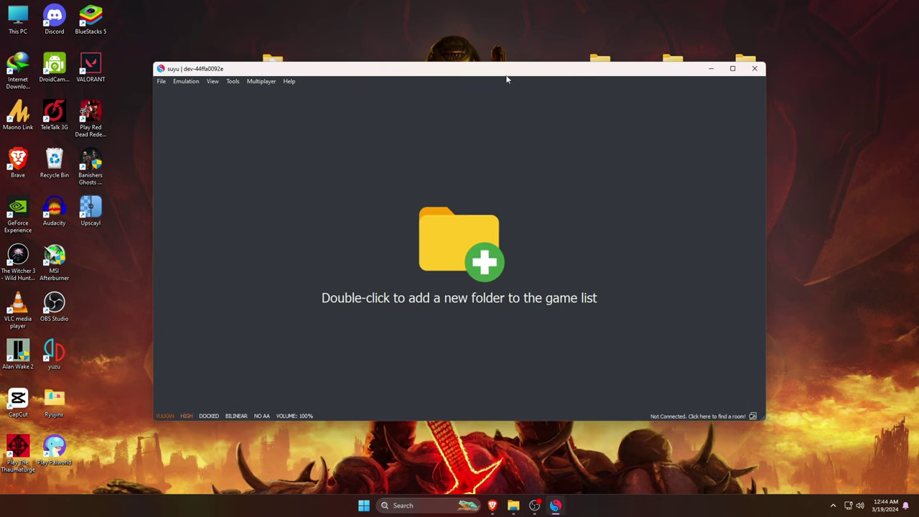
mouse_move(505, 75)
left_mouse_down()
mouse_move(495, 134)
mouse_move(502, 108)
left_mouse_up()
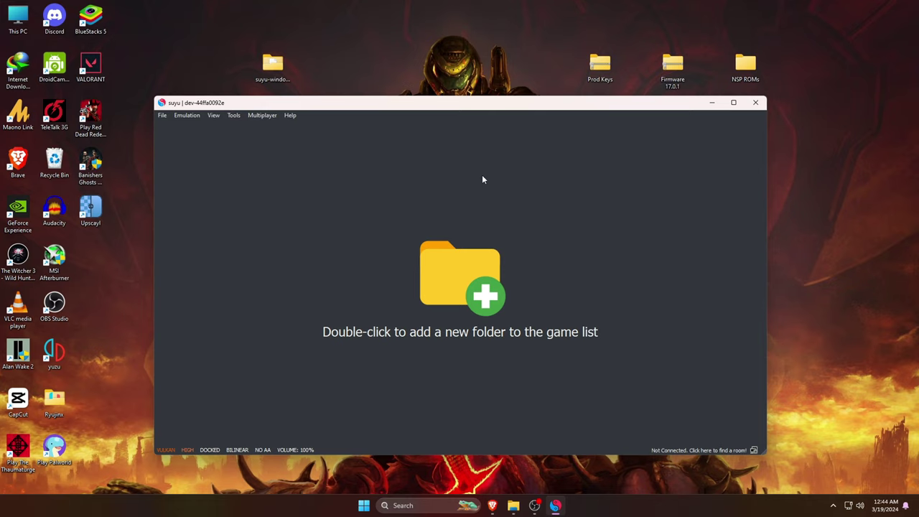
Extract the Prod Keys archive into its own folder and open that folder
left_click(607, 75)
right_click(606, 75)
left_click(668, 264)
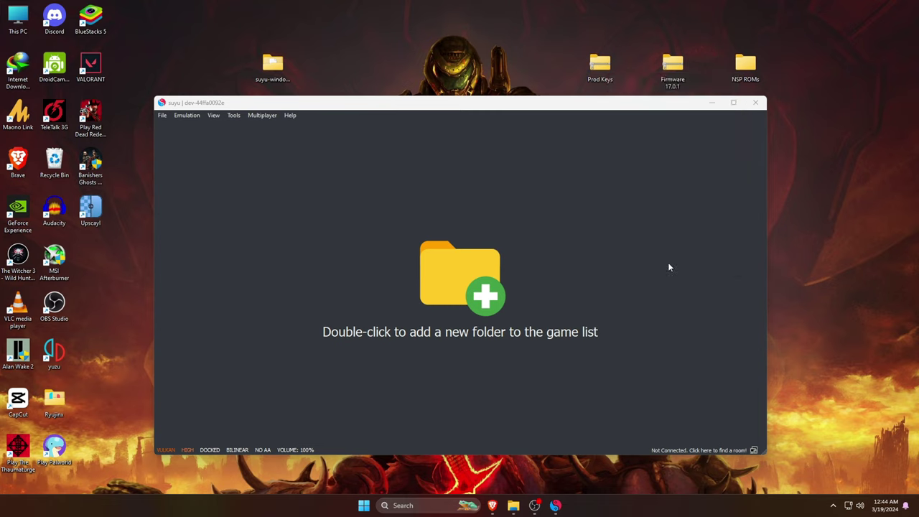
left_click(656, 168)
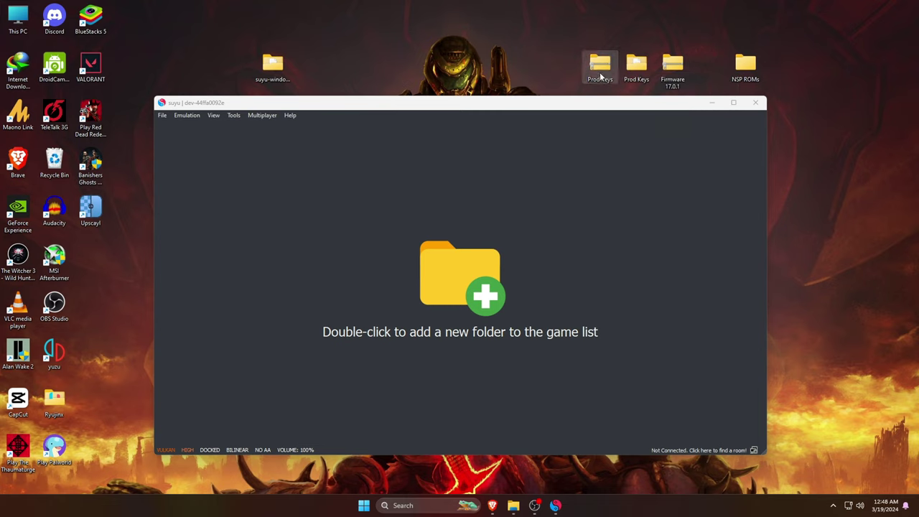
right_click(600, 78)
left_click(693, 87)
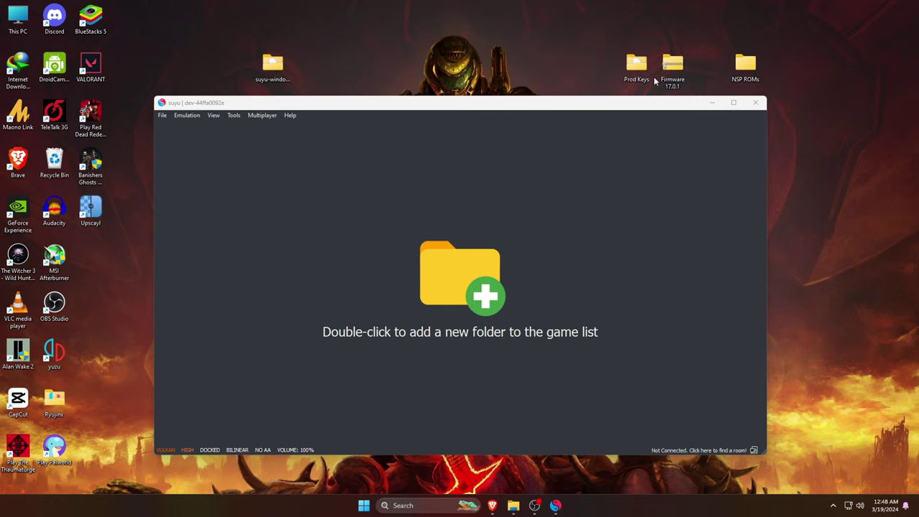
right_click(635, 70)
left_click(650, 100)
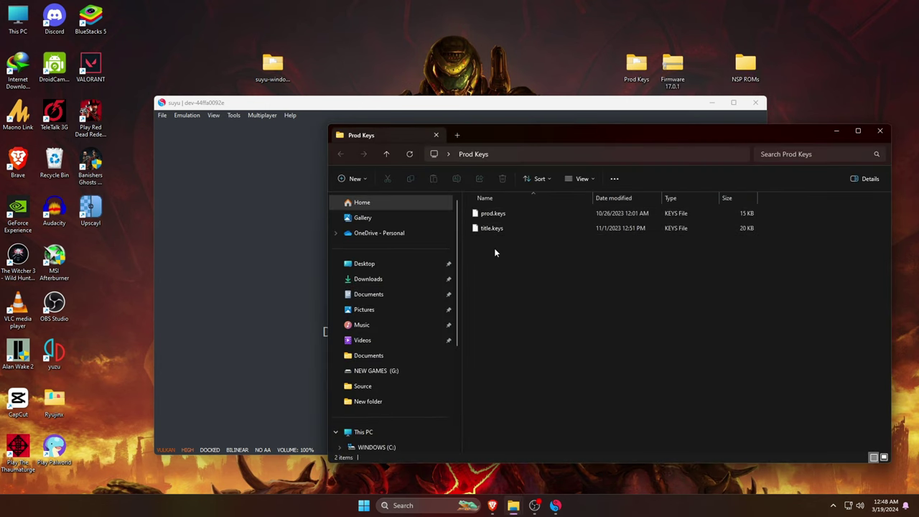
Move prod.keys and title.keys into suyu's keys folder, then close that window
left_click(281, 211)
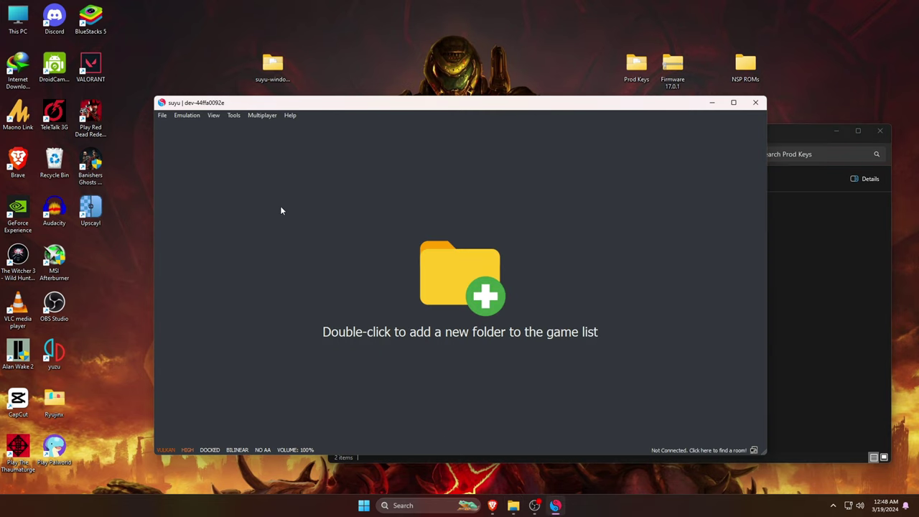
left_click(162, 117)
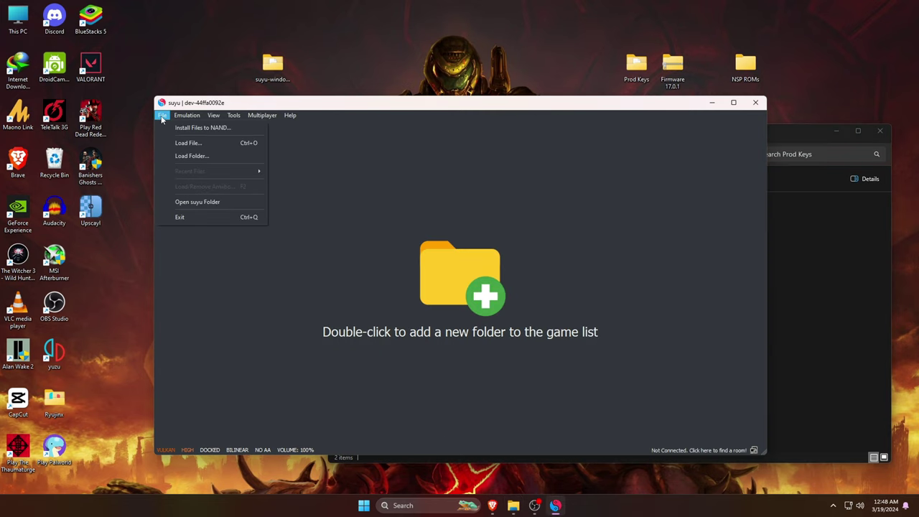
left_click(216, 203)
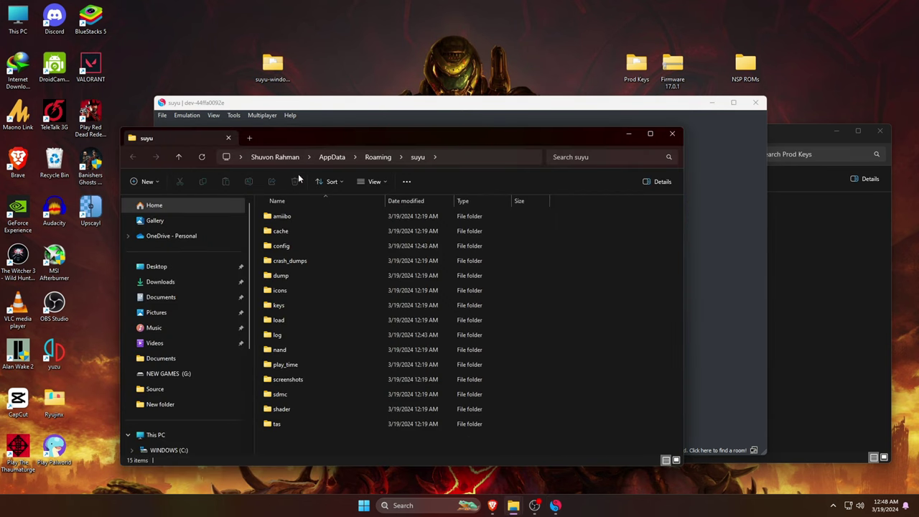
double_click(285, 306)
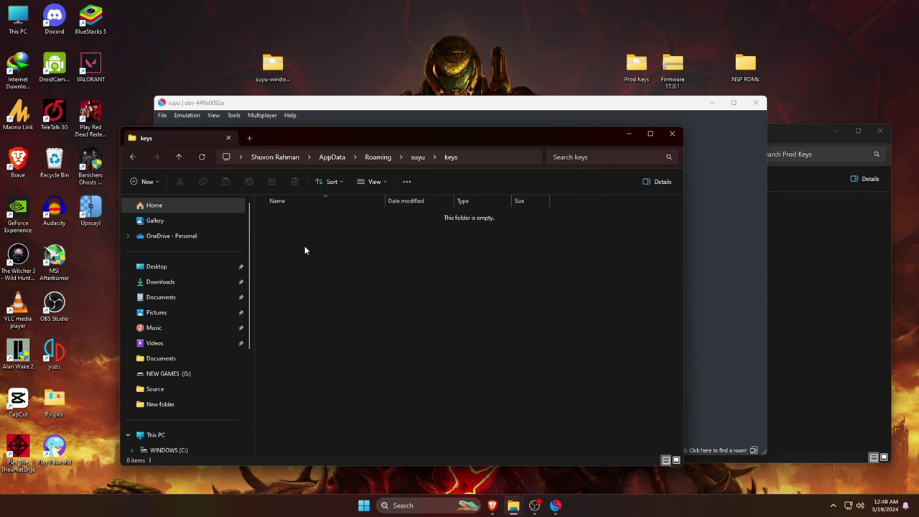
left_click(799, 270)
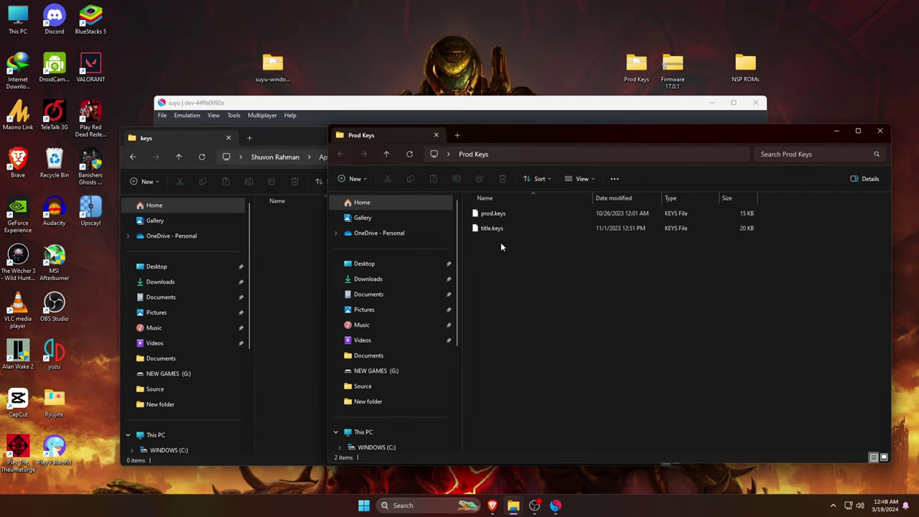
key("ctrl+a")
mouse_move(492, 215)
left_mouse_down()
mouse_move(448, 208)
mouse_move(301, 241)
mouse_move(299, 249)
left_mouse_up()
left_click(300, 249)
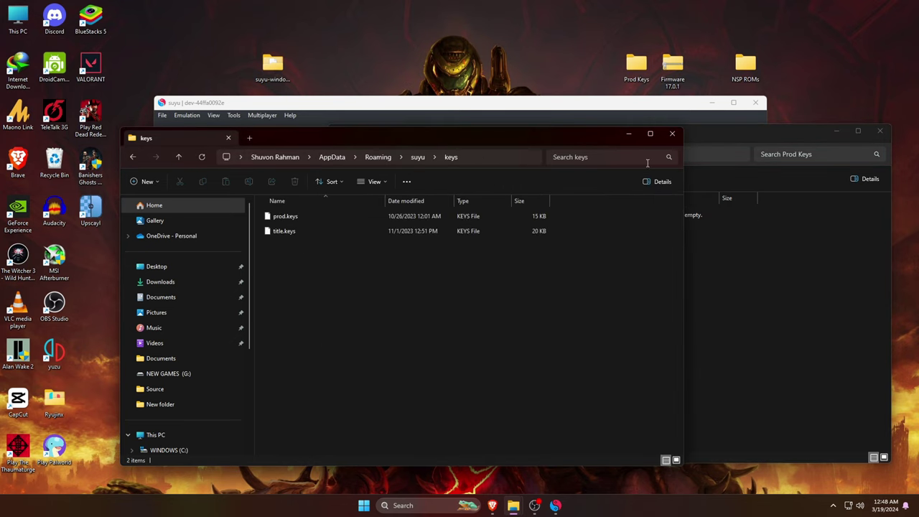
left_click(672, 135)
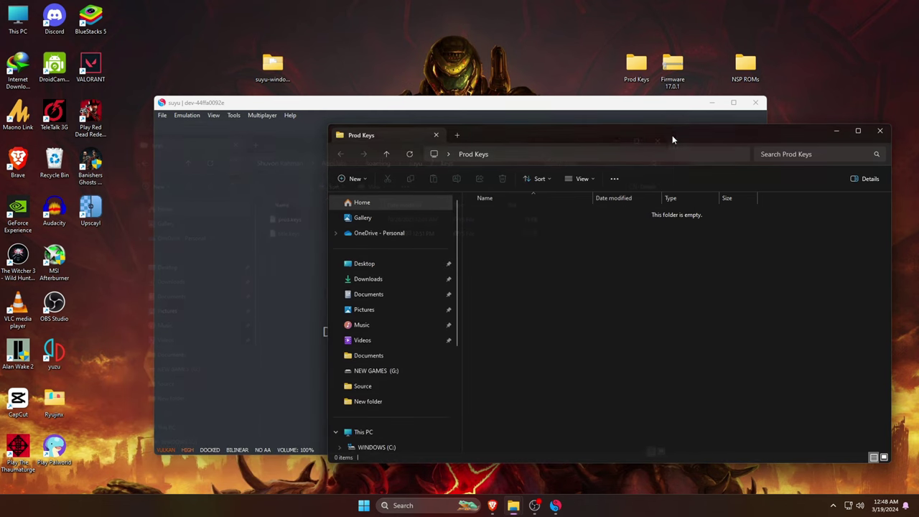
Extract the Firmware 17.0.1 zip onto the desktop and open the resulting folder
left_click(877, 132)
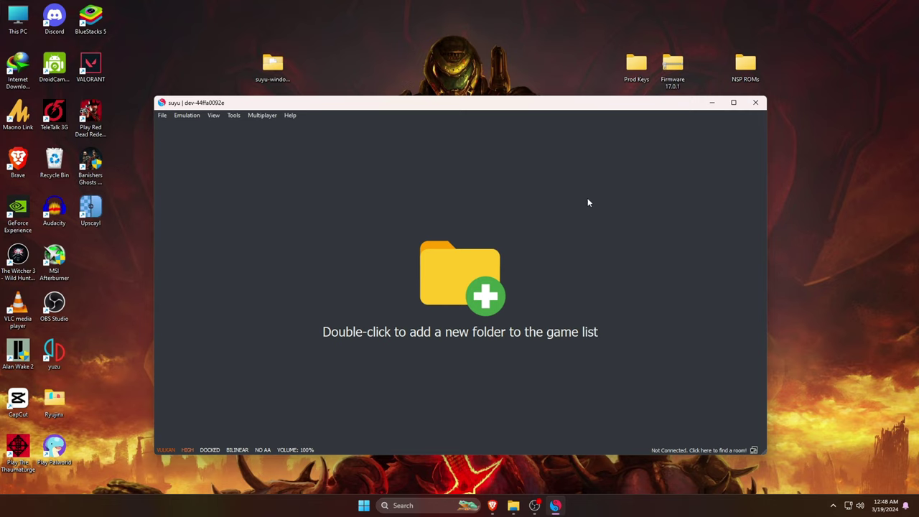
right_click(673, 86)
left_click(698, 267)
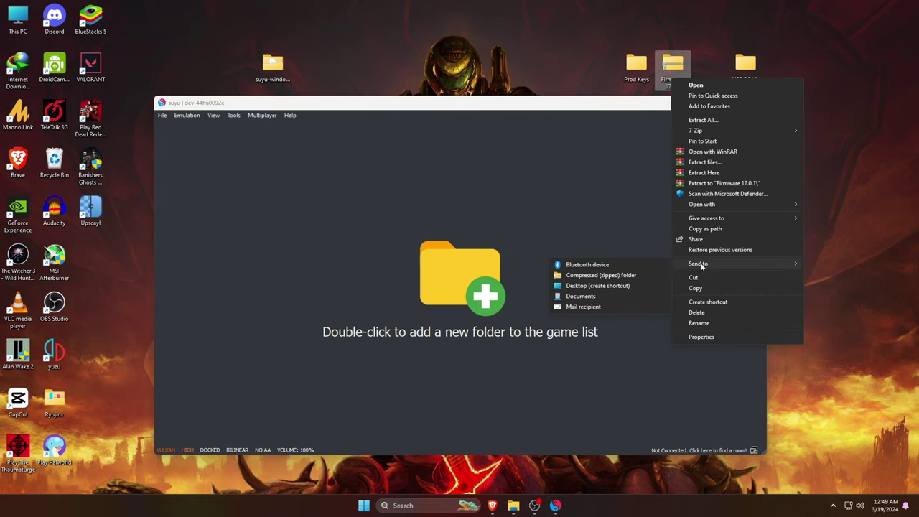
left_click(700, 172)
right_click(667, 81)
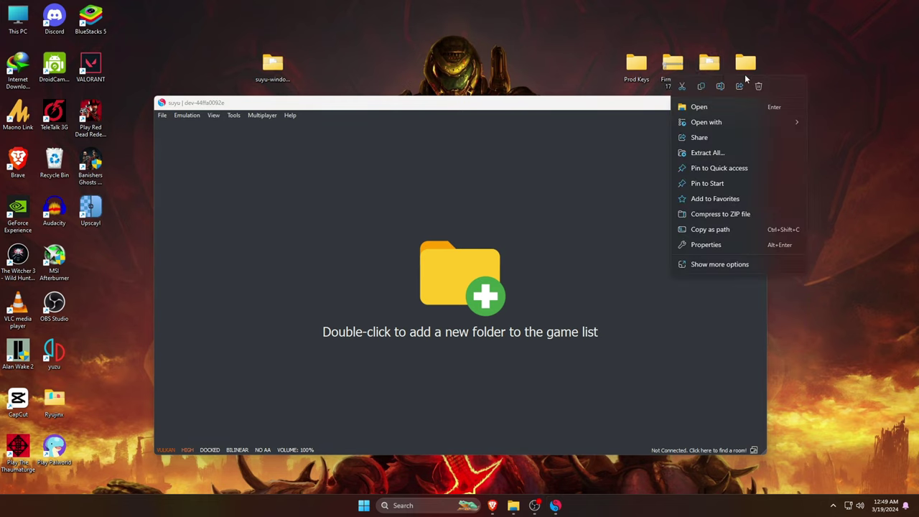
left_click(762, 90)
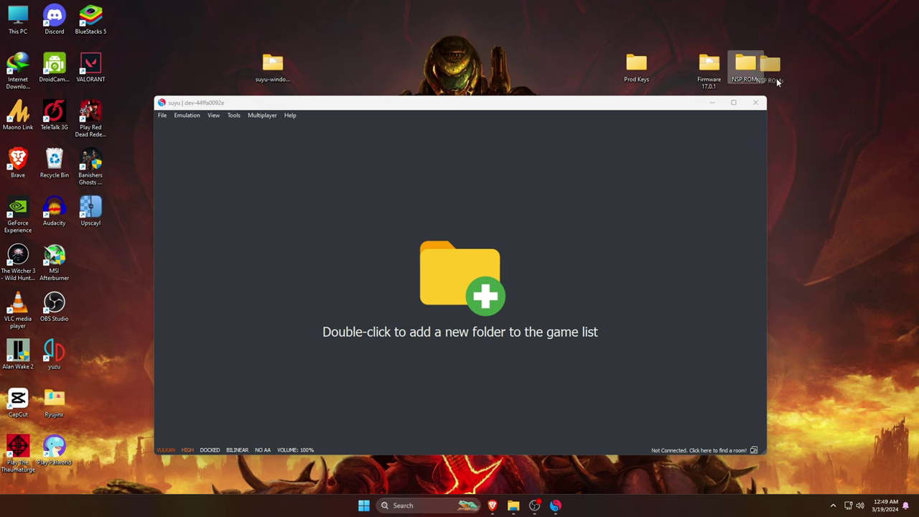
double_click(709, 71)
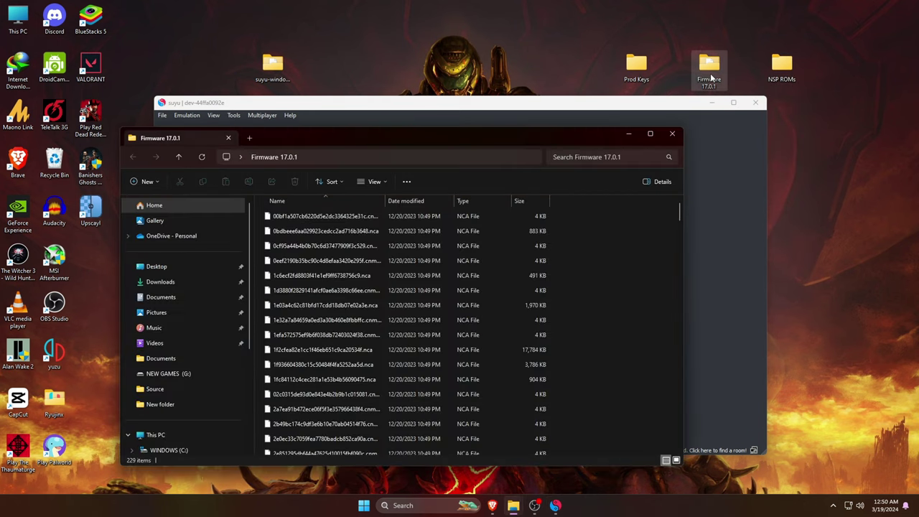
Open suyu's data folder at nand\system\Contents\registered
mouse_move(465, 109)
left_mouse_down()
mouse_move(603, 150)
mouse_move(700, 146)
left_mouse_up()
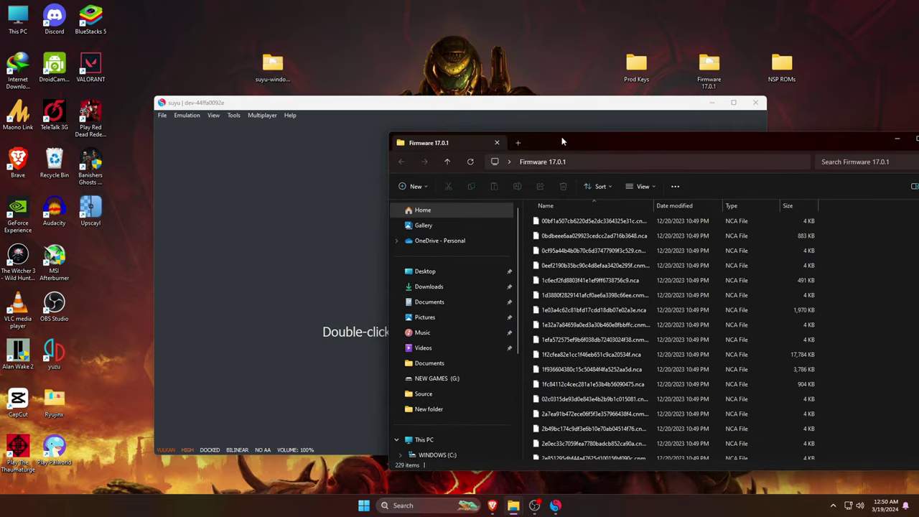
left_click(332, 161)
left_click(163, 115)
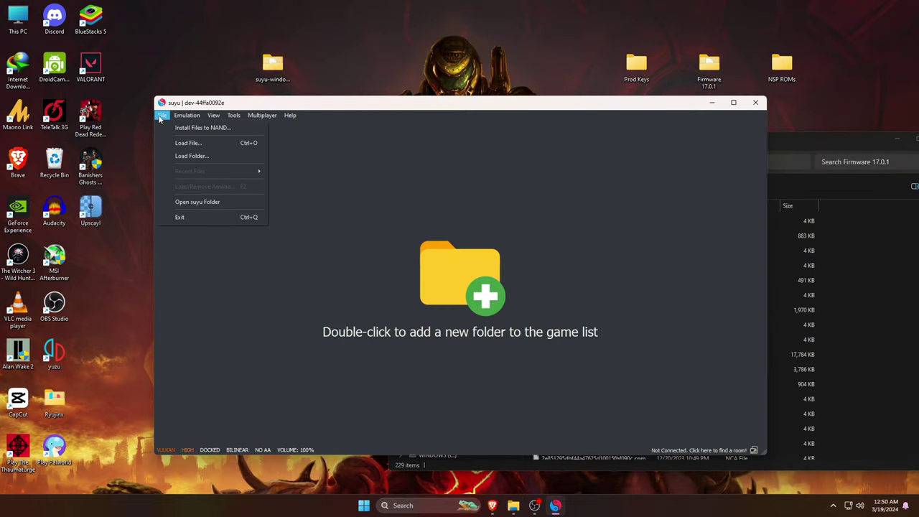
left_click(219, 201)
double_click(179, 223)
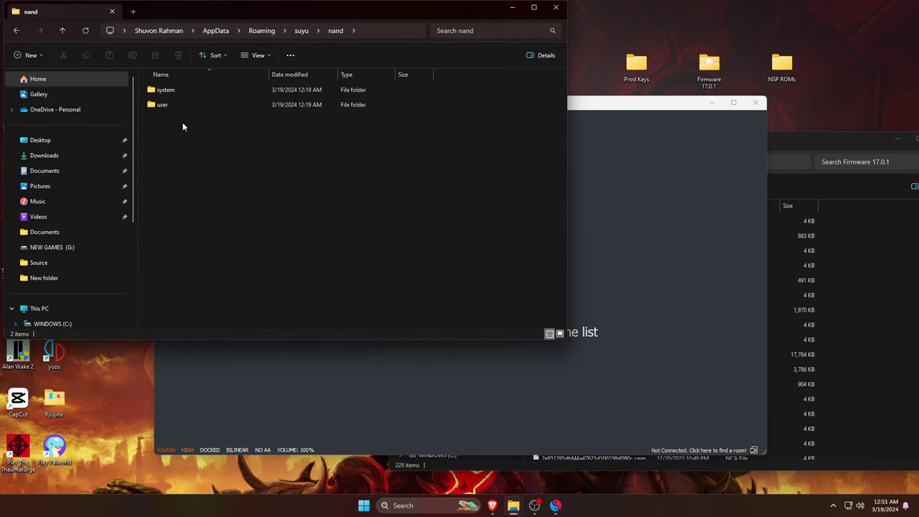
double_click(177, 90)
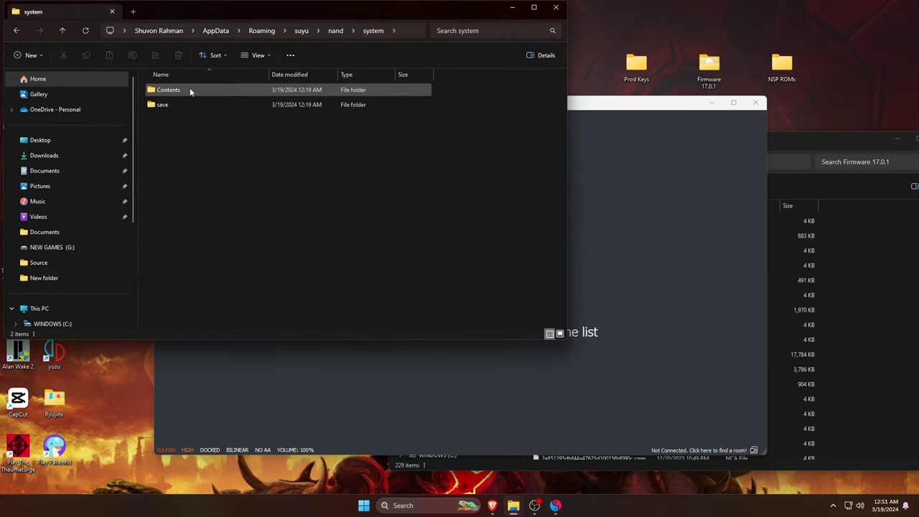
double_click(190, 89)
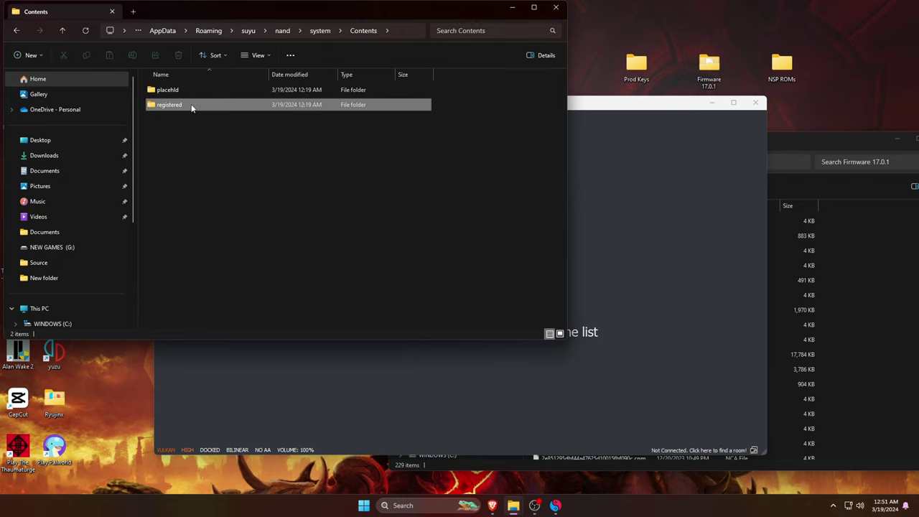
double_click(191, 106)
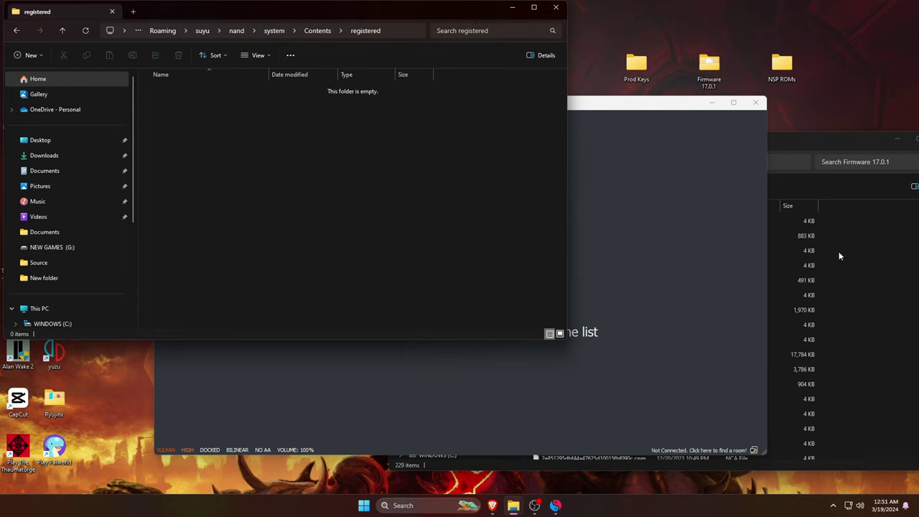
Copy all 229 firmware files into registered, then close both Explorer windows
left_click(866, 256)
key("ctrl+a")
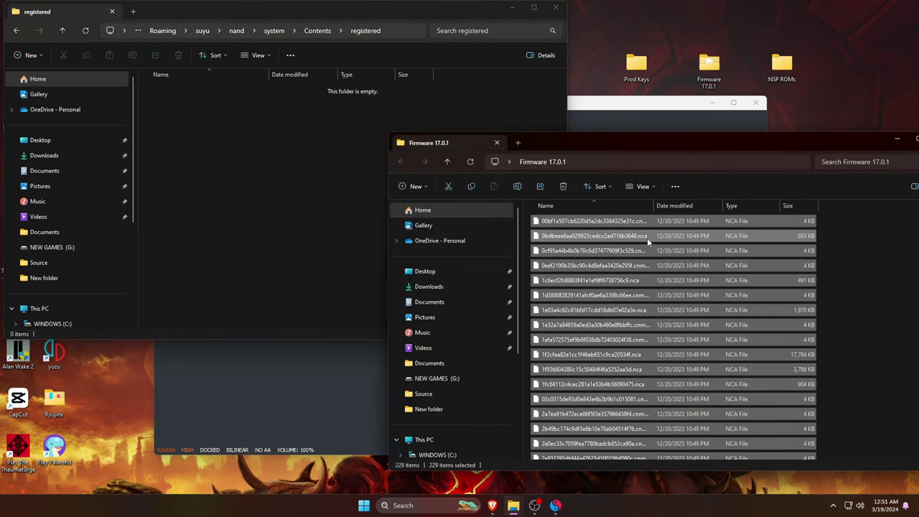
right_click(647, 237)
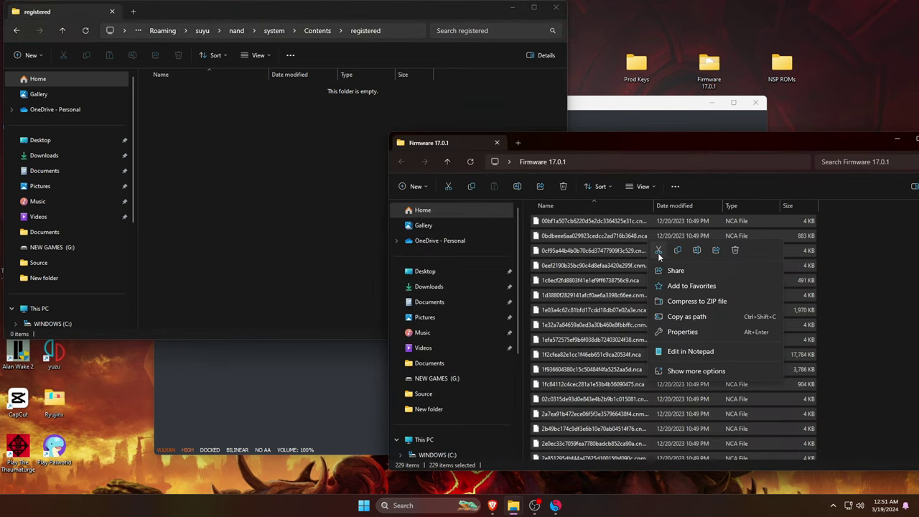
left_click(677, 250)
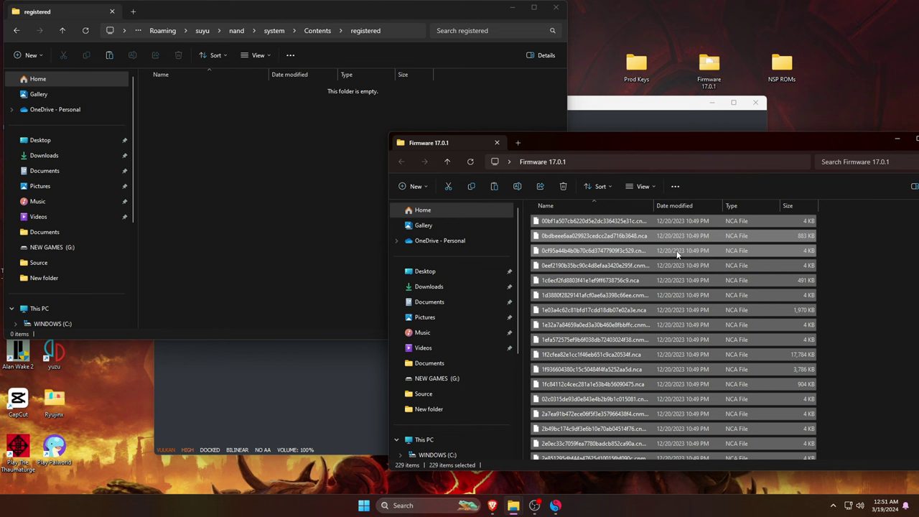
right_click(209, 165)
left_click(219, 170)
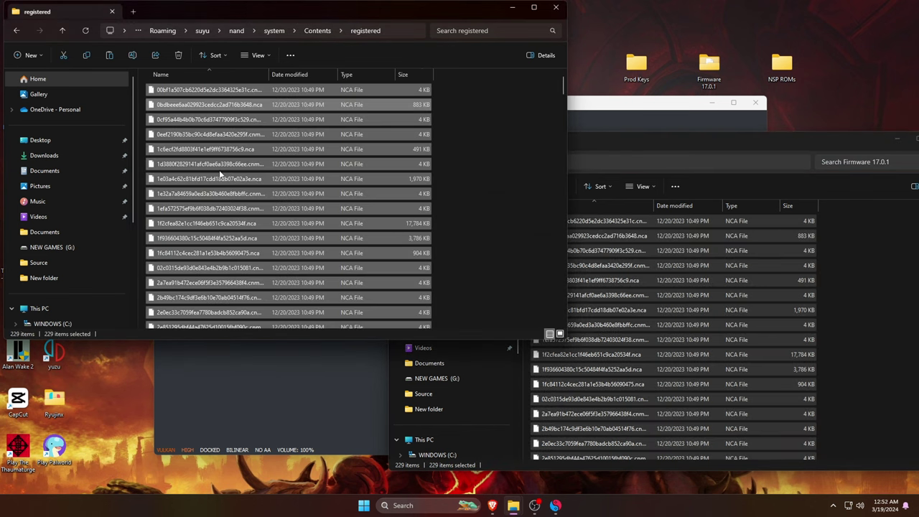
left_click(556, 7)
left_click_drag(832, 150, 665, 152)
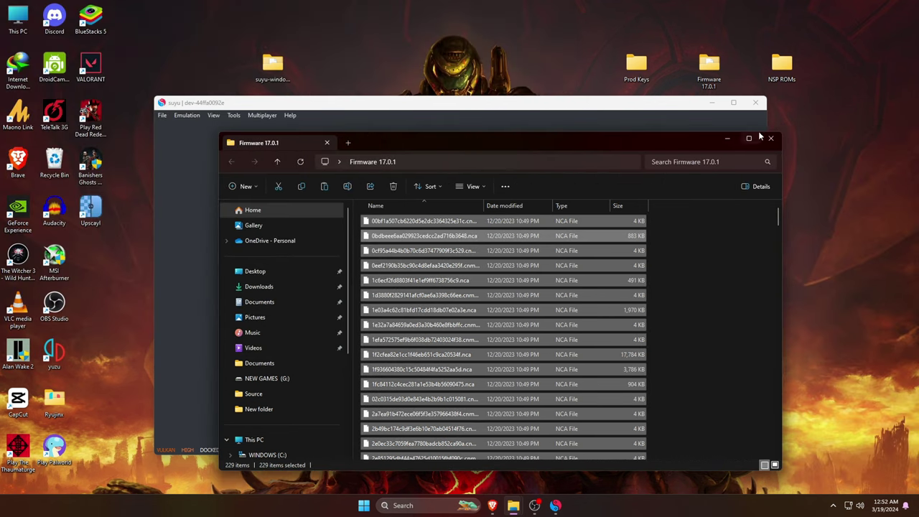
left_click(886, 143)
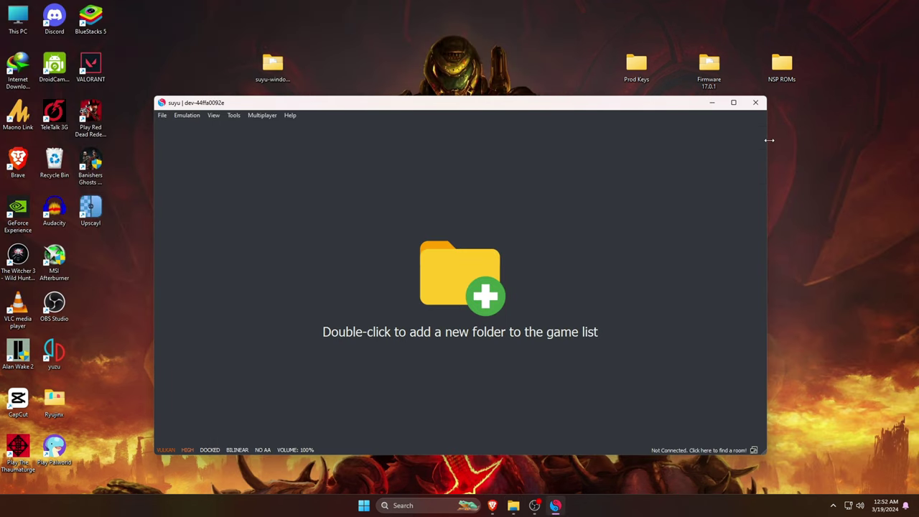
Maximize suyu and browse the game-folder dialog to UPLOADED (J:)\ROMs\NSP ROMs
left_click(735, 105)
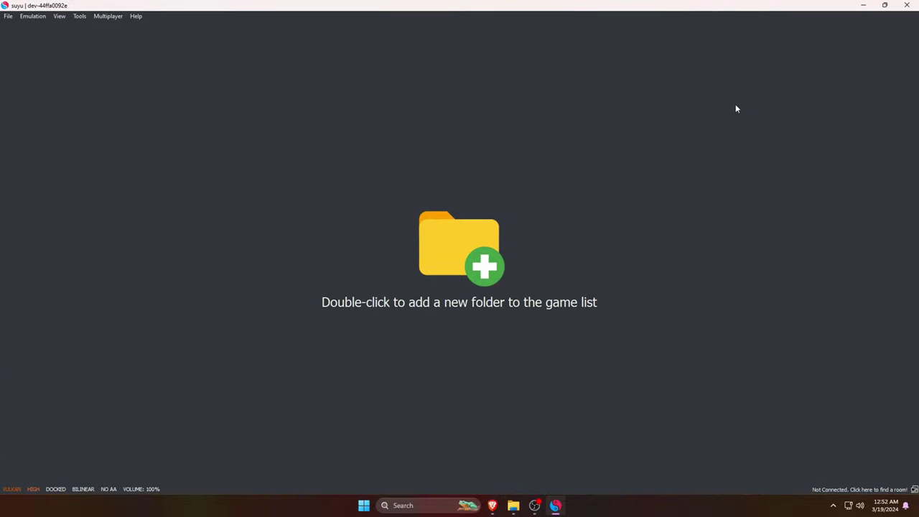
double_click(461, 256)
scroll(76, 235, "down", 3)
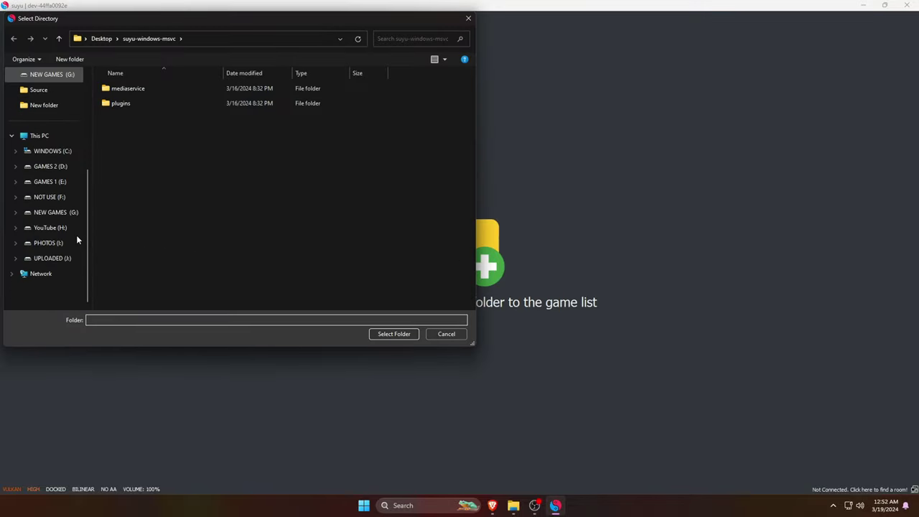
left_click(67, 258)
double_click(123, 89)
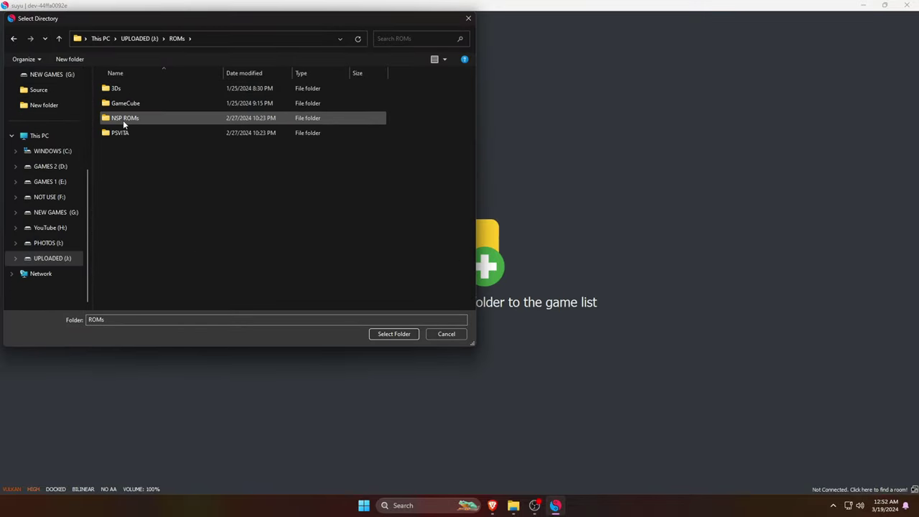
double_click(123, 118)
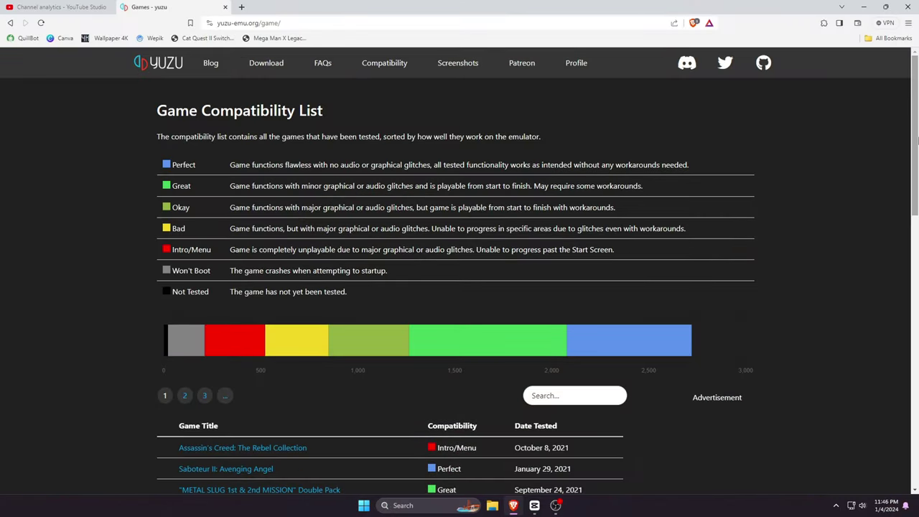
scroll(459, 287, "down", 2)
mouse_move(917, 141)
left_mouse_down()
mouse_move(917, 284)
mouse_move(917, 107)
mouse_move(915, 359)
mouse_move(917, 82)
left_mouse_up()
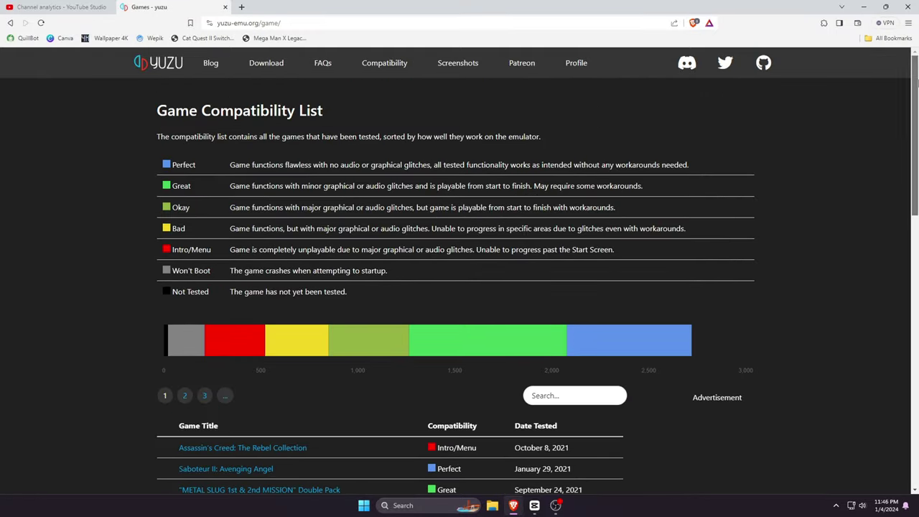
scroll(858, 204, "down", 3)
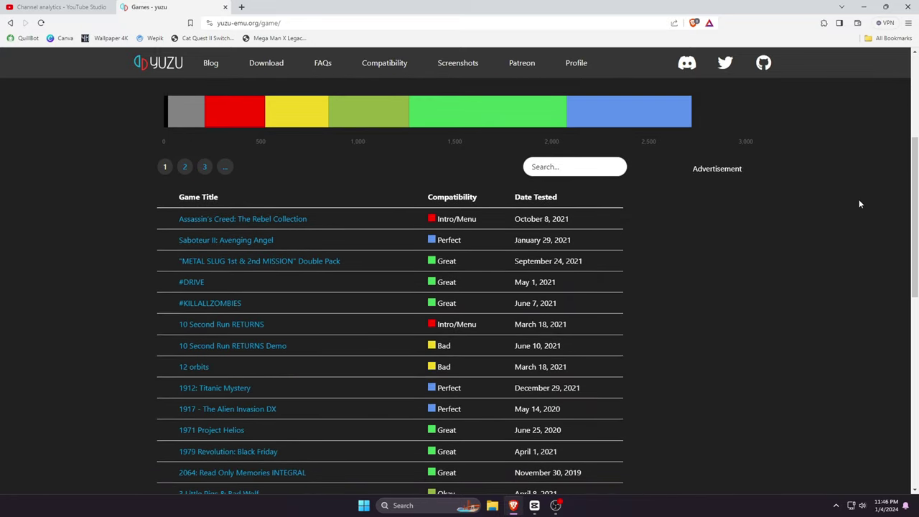
mouse_move(916, 215)
left_mouse_down()
mouse_move(916, 133)
mouse_move(916, 153)
left_mouse_up()
mouse_move(916, 105)
left_mouse_down()
mouse_move(916, 85)
mouse_move(916, 302)
left_mouse_up()
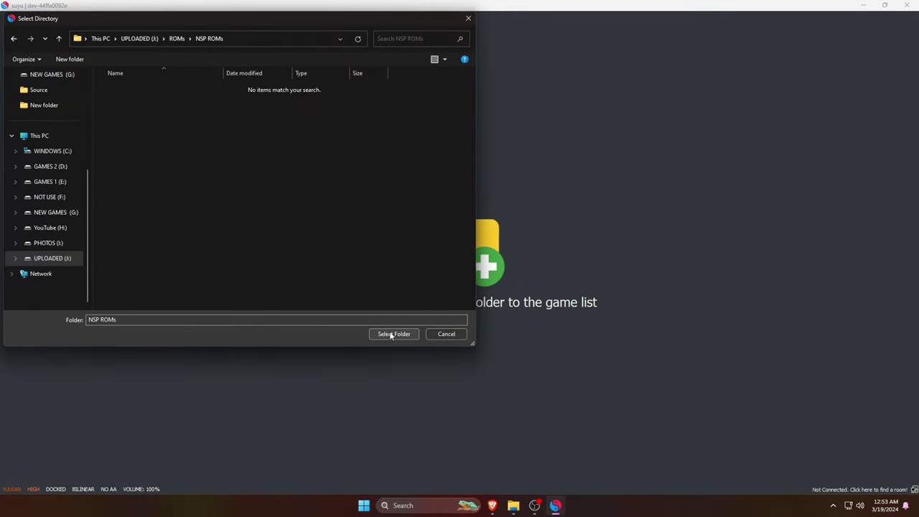
left_click(391, 334)
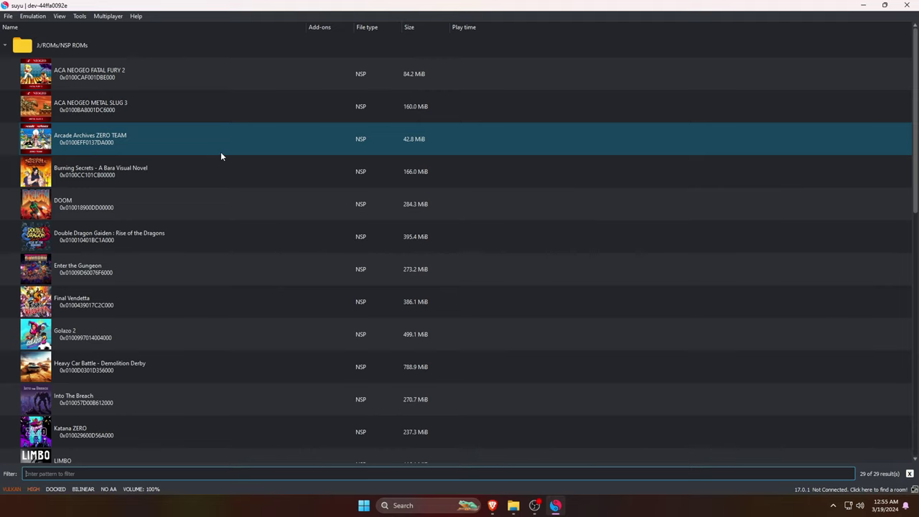
Open Emulation > Configure and show the default Hotkeys bindings page
left_click(31, 16)
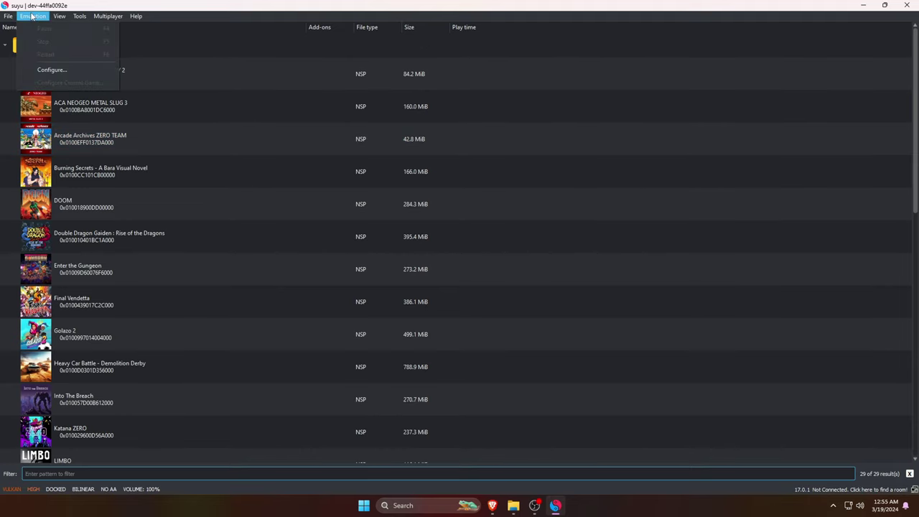
left_click(63, 69)
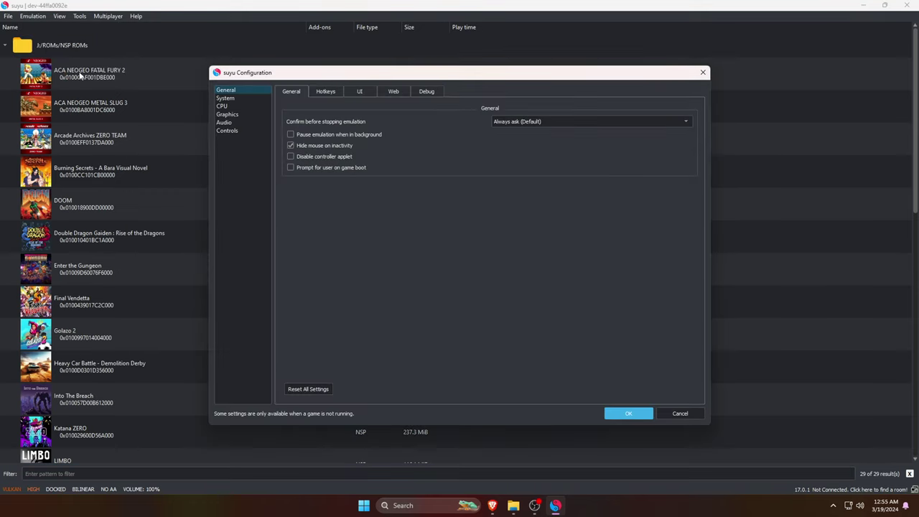
left_click(326, 92)
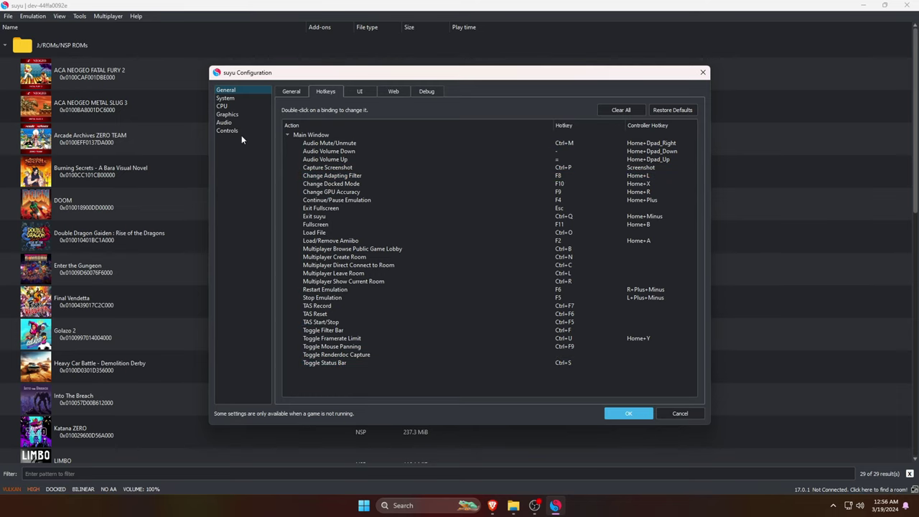
In System settings, set Memory Layout to 6GB DRAM (Unsafe) and uncheck Limit Speed Percent
left_click(225, 98)
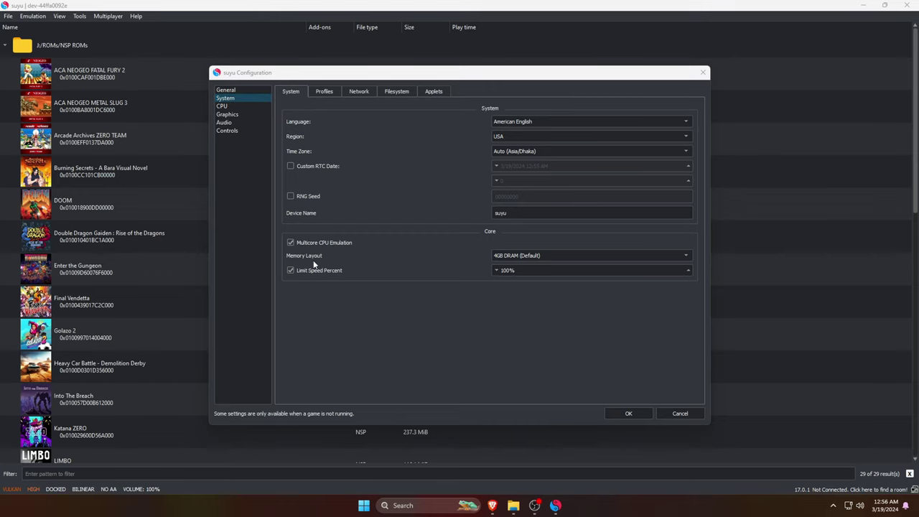
left_click(556, 255)
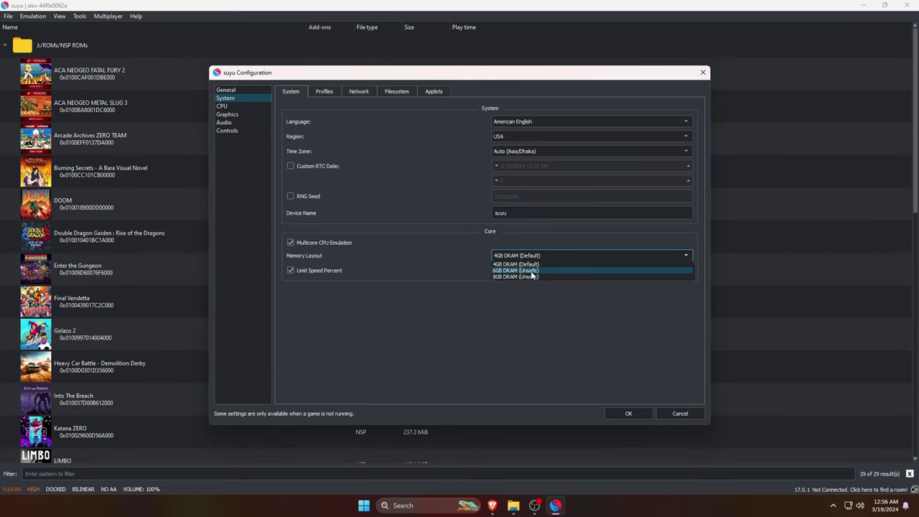
left_click(532, 271)
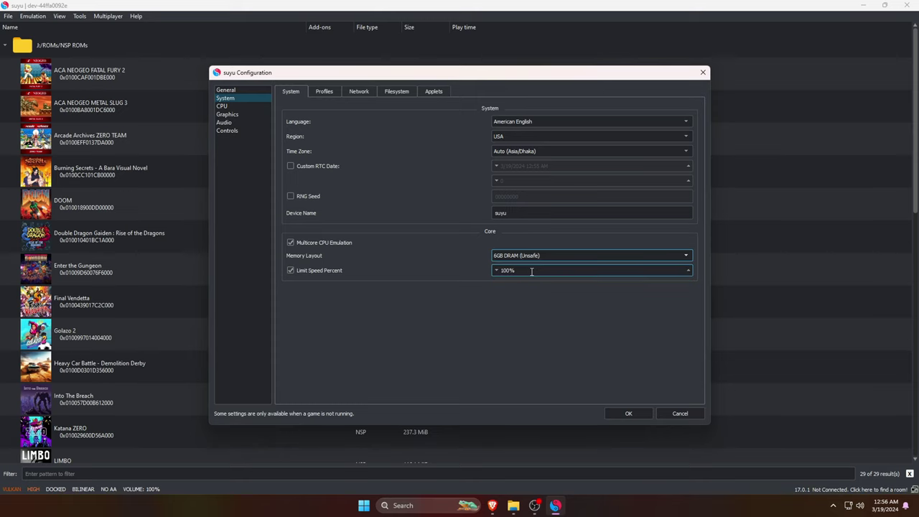
left_click(531, 271)
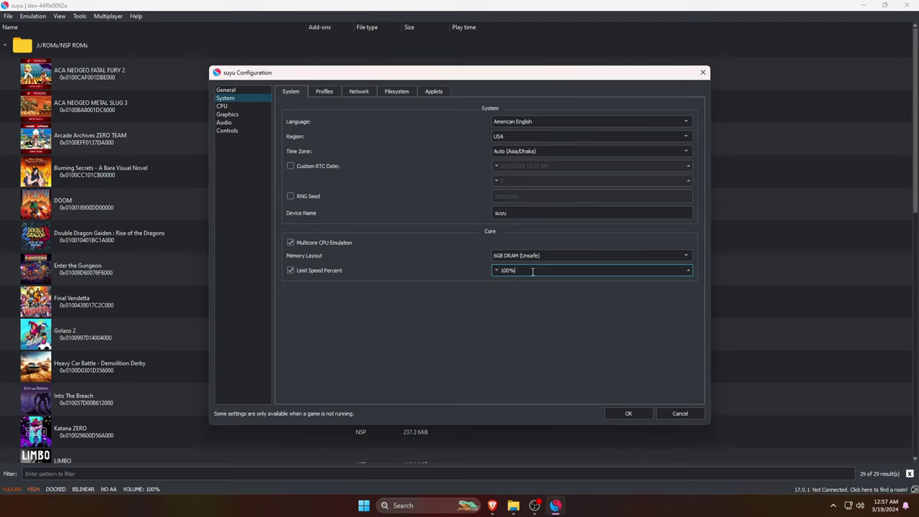
left_click(291, 271)
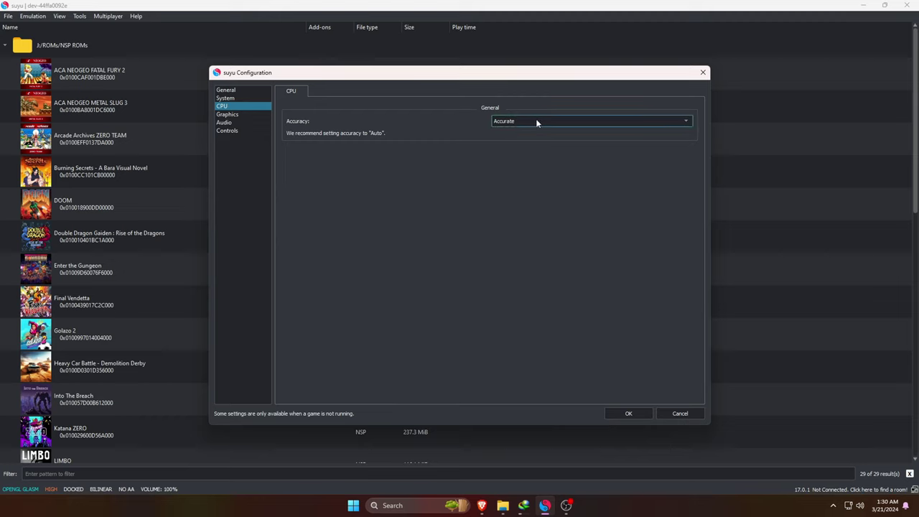
Set CPU accuracy to Auto and switch the graphics API to Vulkan
left_click(536, 120)
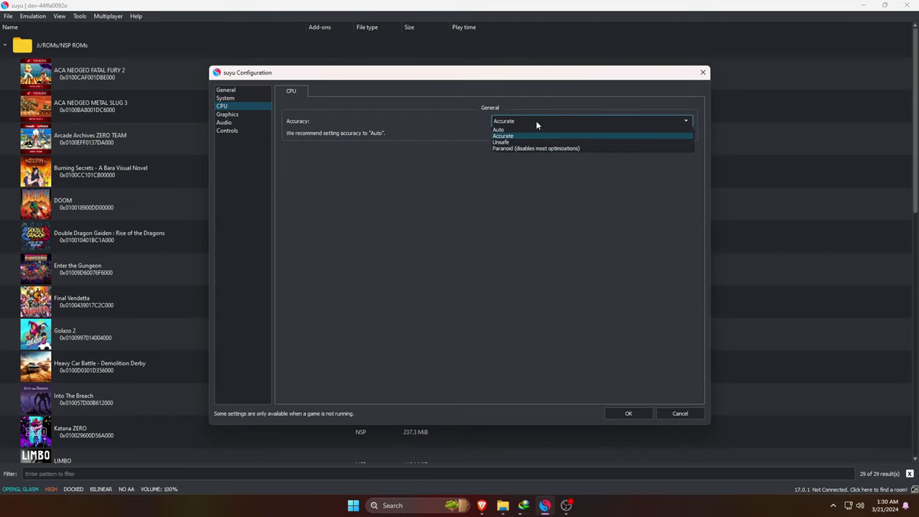
left_click(520, 130)
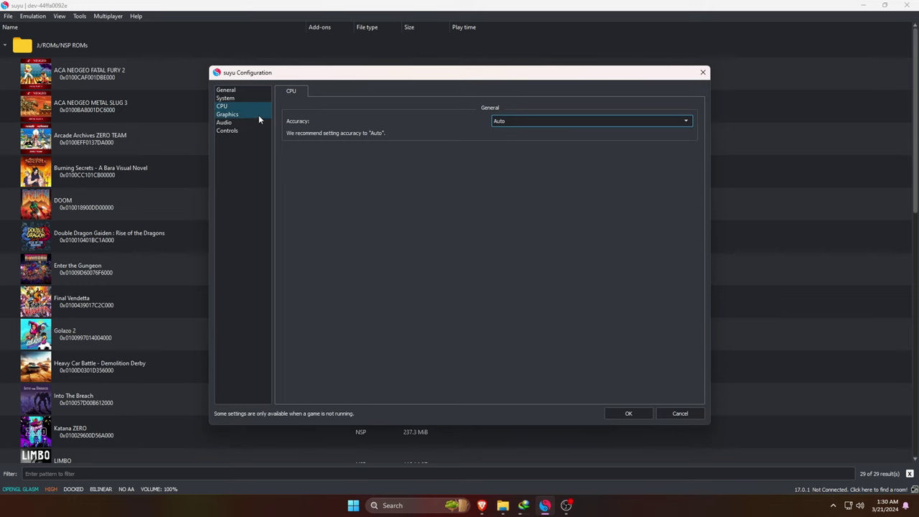
left_click(227, 115)
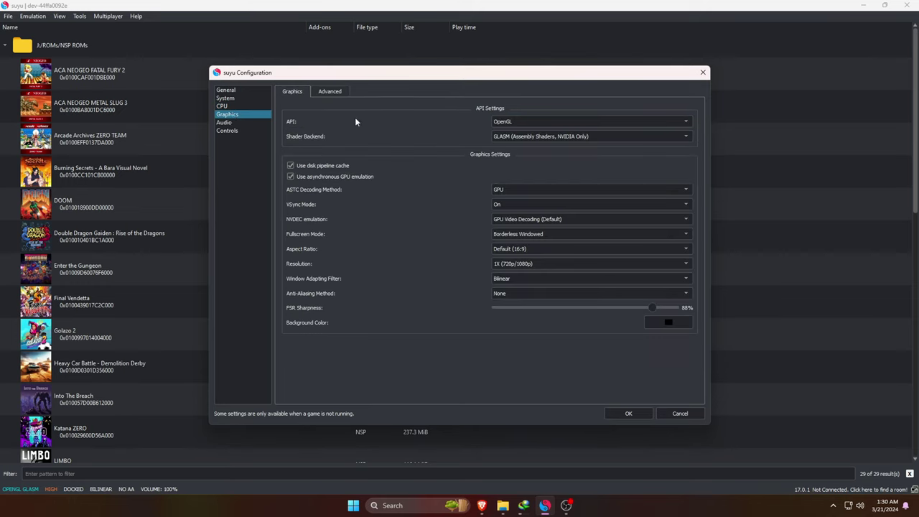
left_click(517, 121)
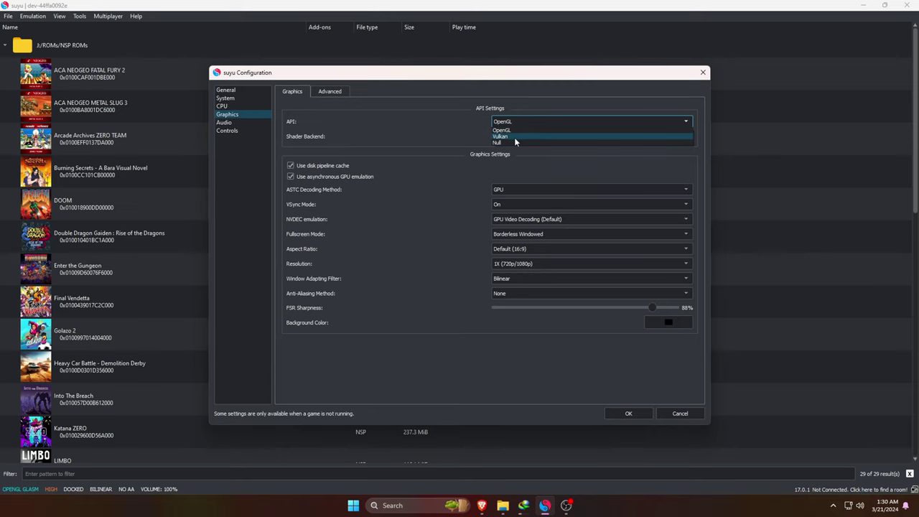
left_click(514, 137)
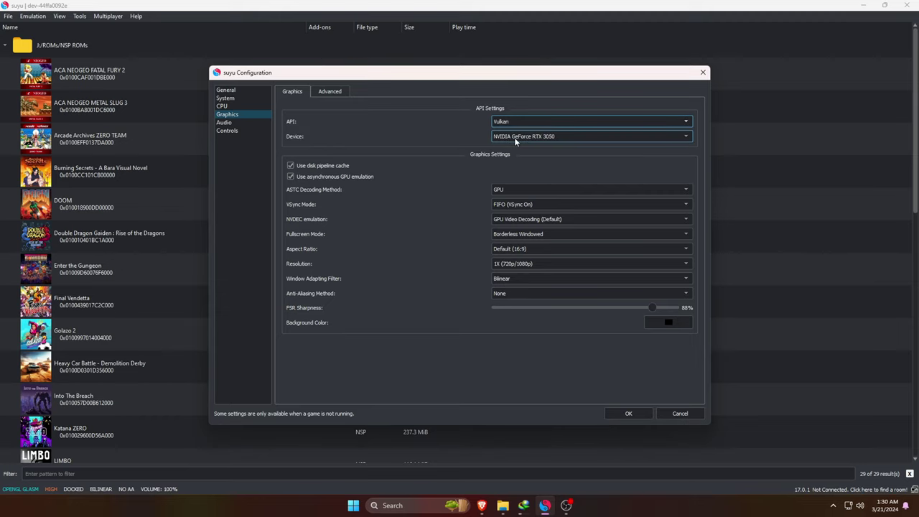
Keep aspect ratio at Default (16:9) and resolution at 1X (720p/1080p)
left_click(519, 250)
left_click(519, 256)
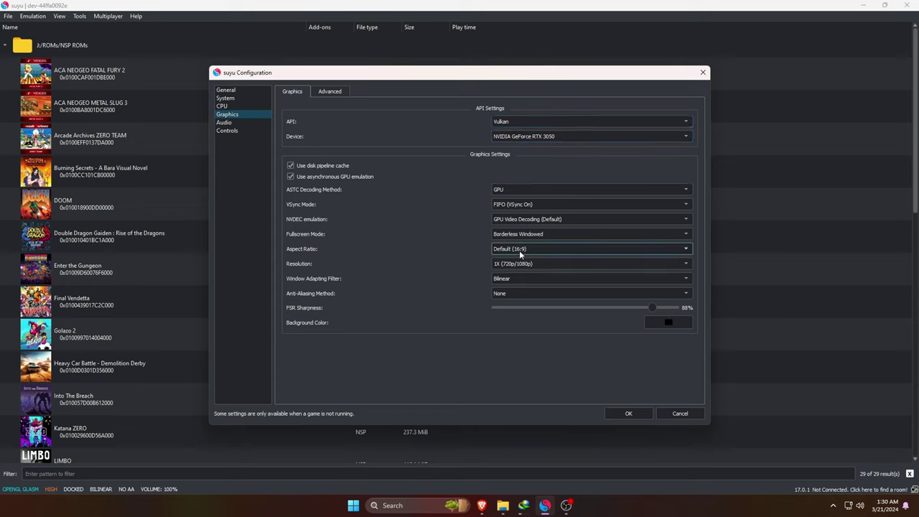
left_click(519, 264)
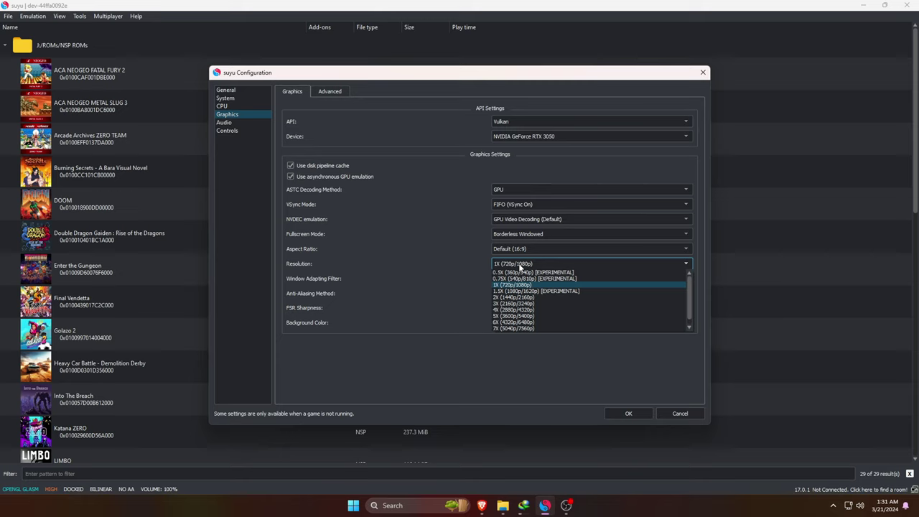
scroll(524, 324, "down", 1)
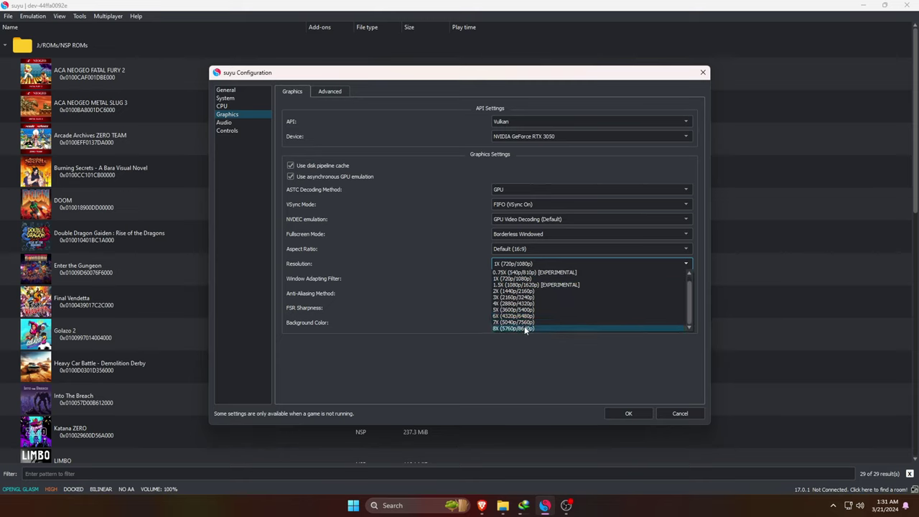
scroll(524, 326, "up", 1)
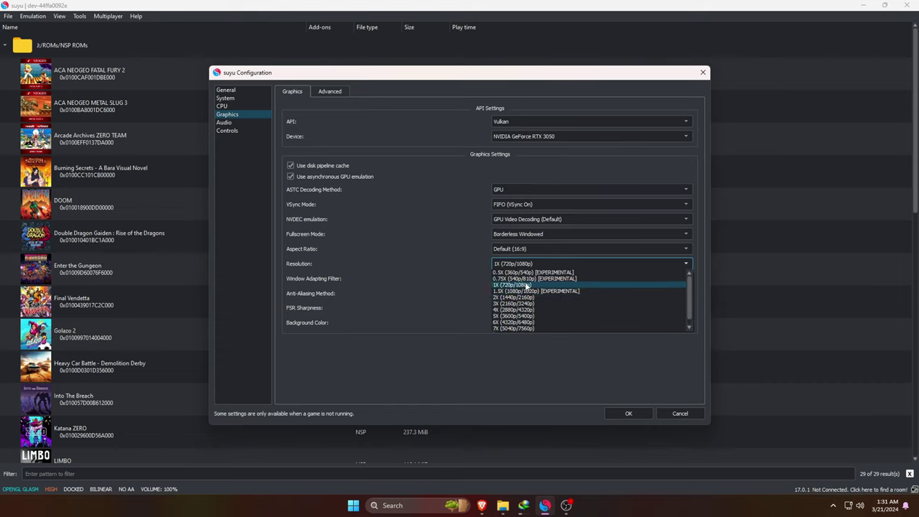
left_click(527, 285)
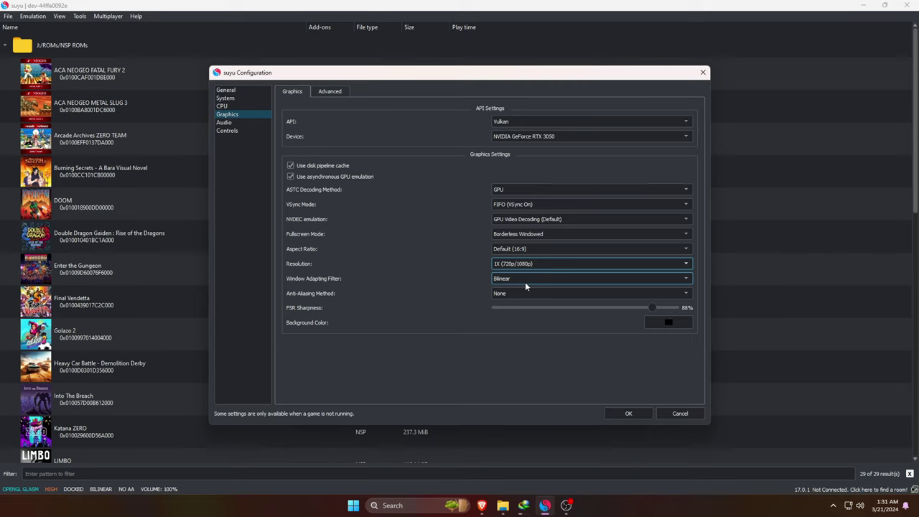
left_click(330, 91)
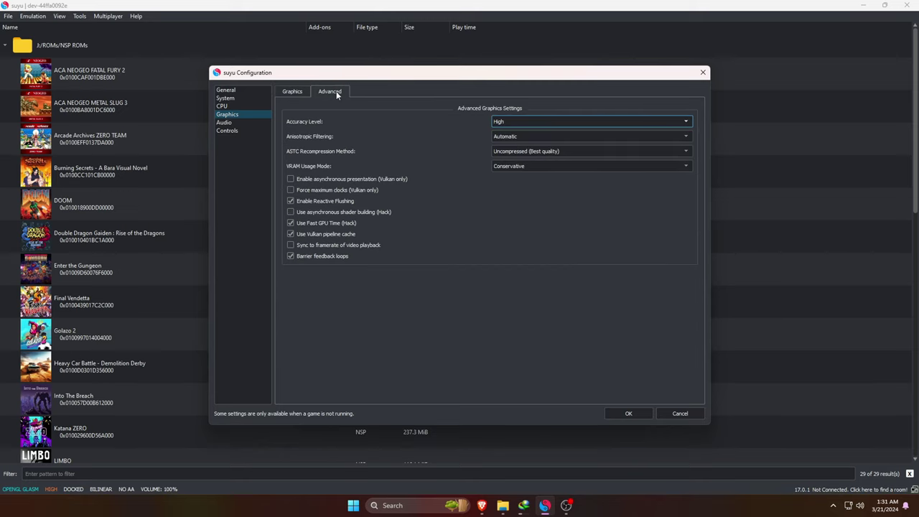
Leave Advanced graphics Accuracy Level at High and show the Player 1 Controls page
left_click(530, 123)
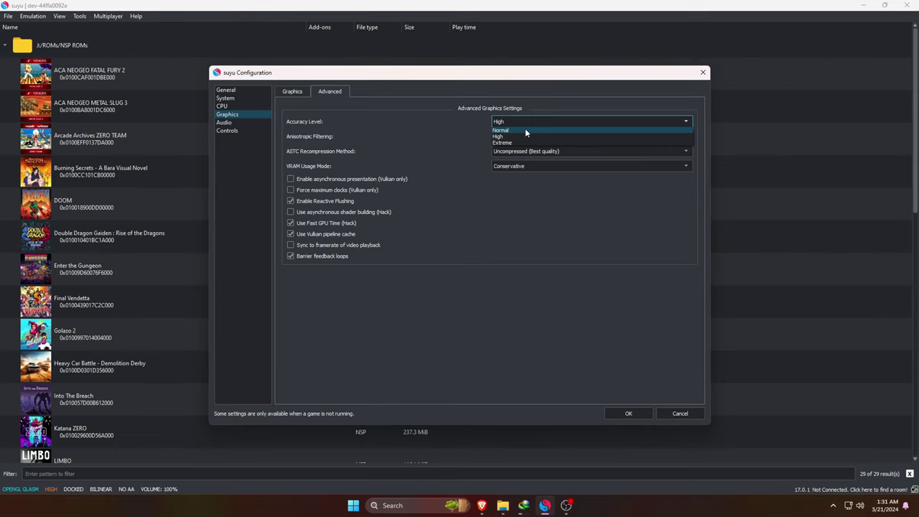
left_click(522, 136)
left_click(239, 129)
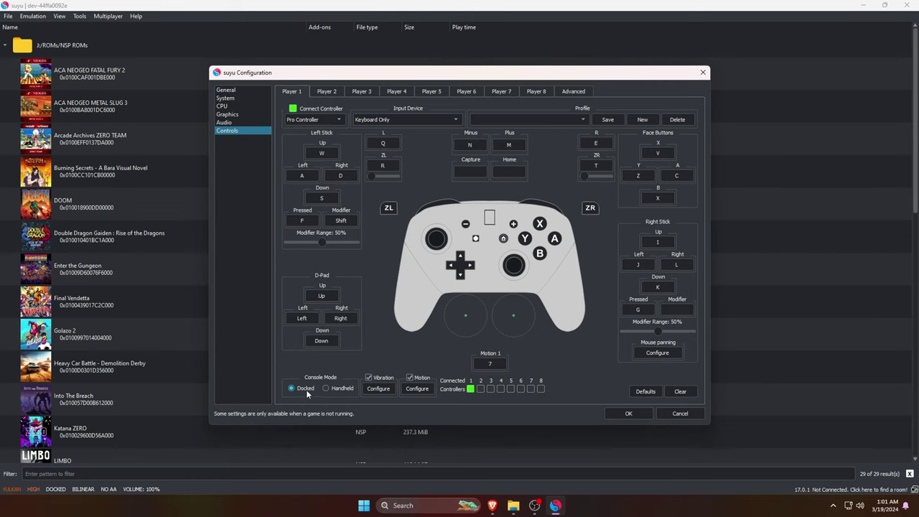
Restore Player 1 default control bindings and save the configuration with OK
left_click(646, 391)
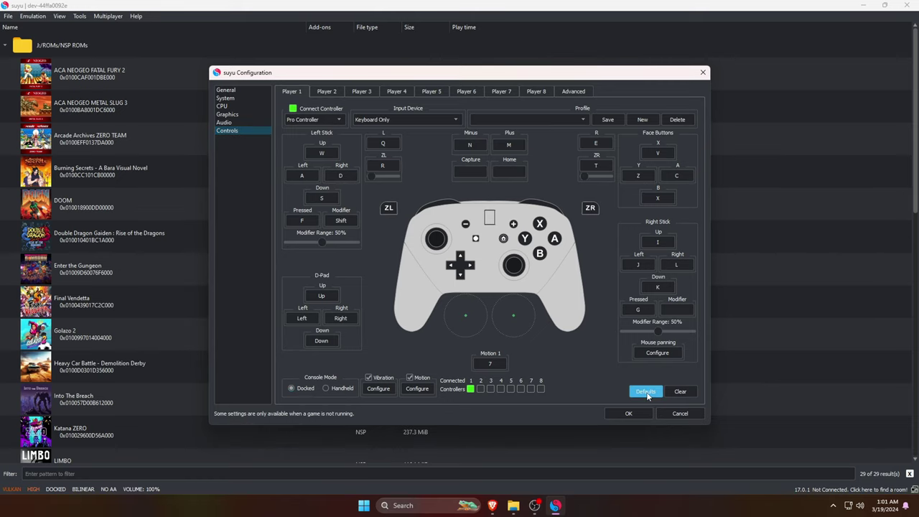
left_click(628, 414)
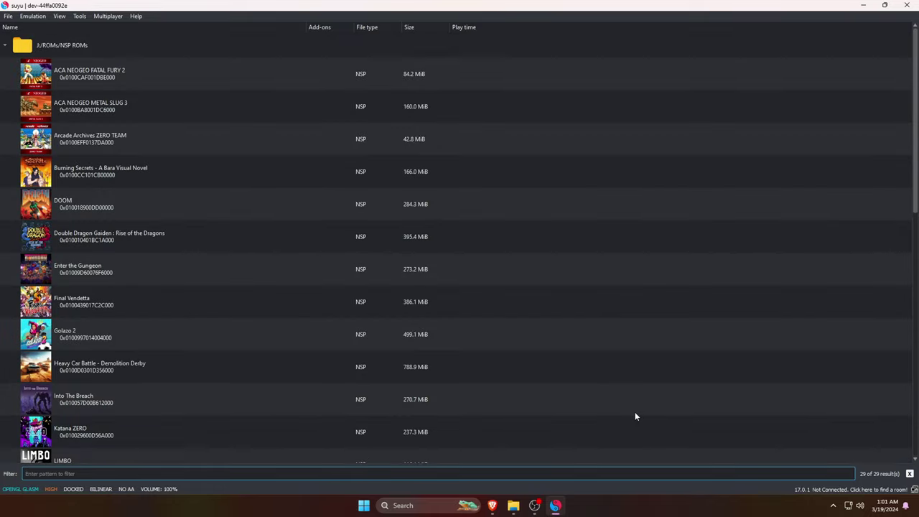